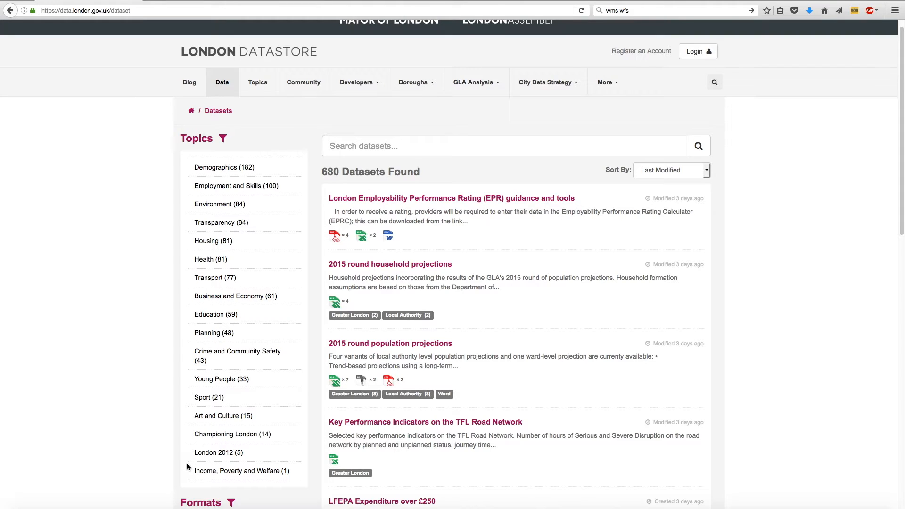
Step: Expand the full format list, filter the dataset catalogue to SHP files and look through the matching datasets
{"action": "scroll", "coordinate": [187, 466], "scroll_direction": "down", "scroll_amount": 5}
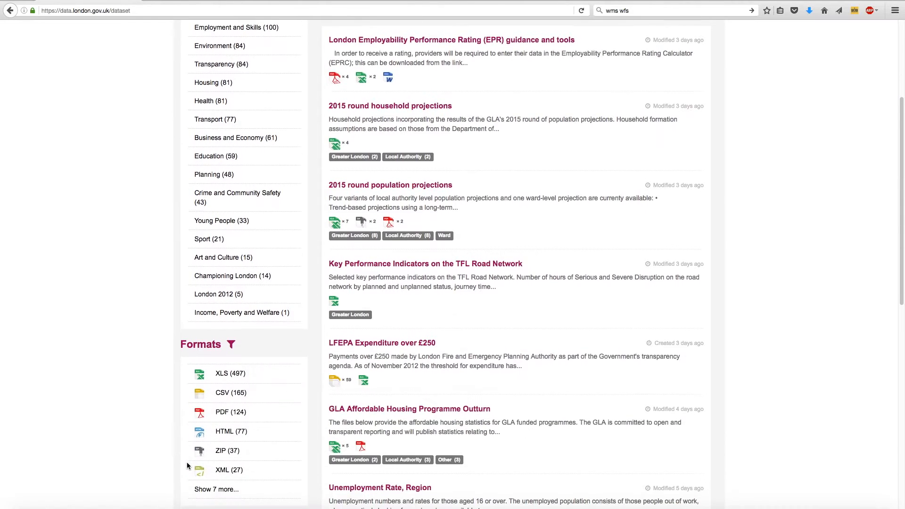
{"action": "scroll", "coordinate": [187, 466], "scroll_direction": "down", "scroll_amount": 1}
{"action": "scroll", "coordinate": [142, 323], "scroll_direction": "down", "scroll_amount": 3}
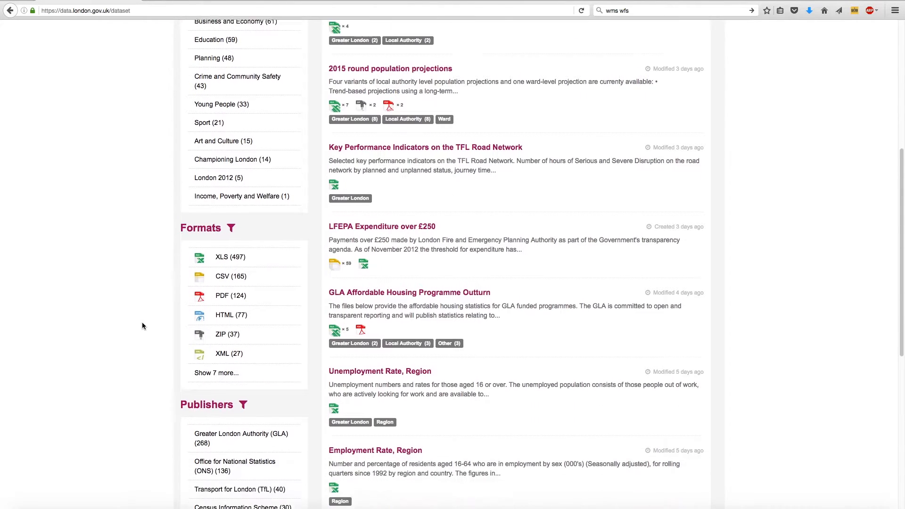
{"action": "scroll", "coordinate": [142, 323], "scroll_direction": "down", "scroll_amount": 1}
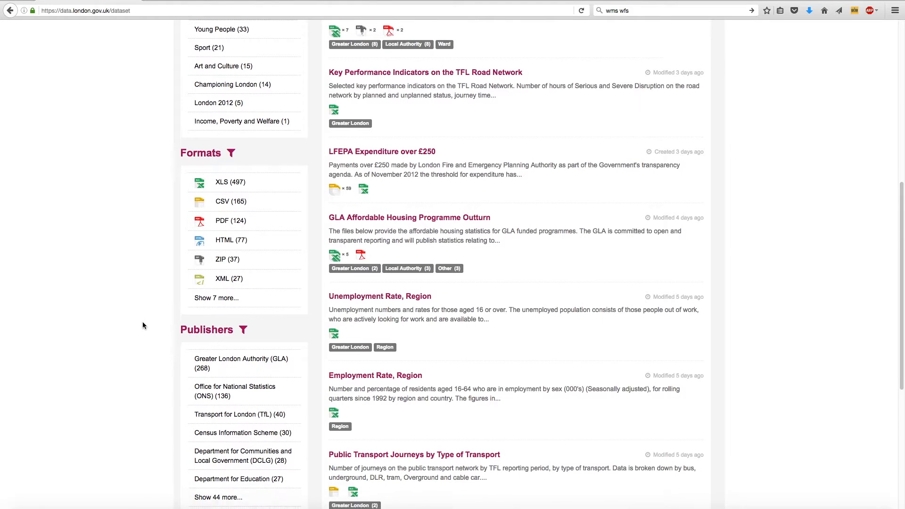
{"action": "left_click", "coordinate": [226, 294]}
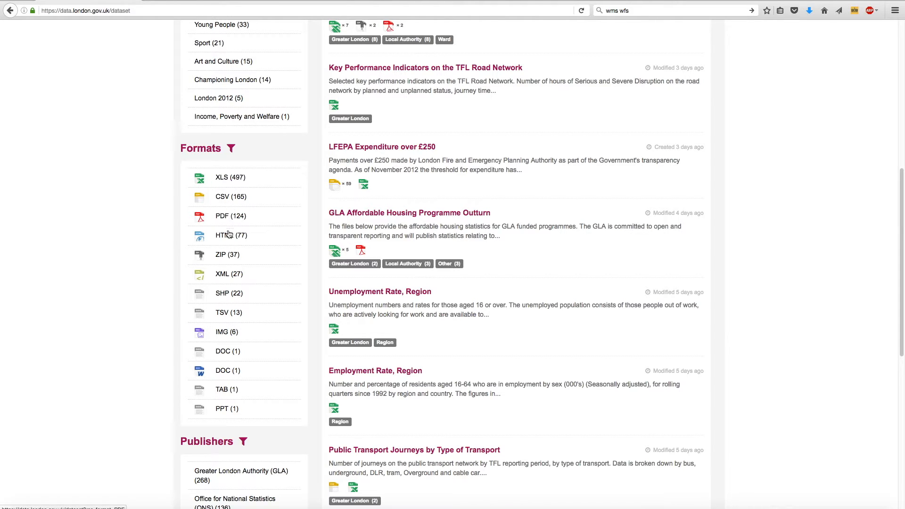
{"action": "left_click", "coordinate": [224, 299]}
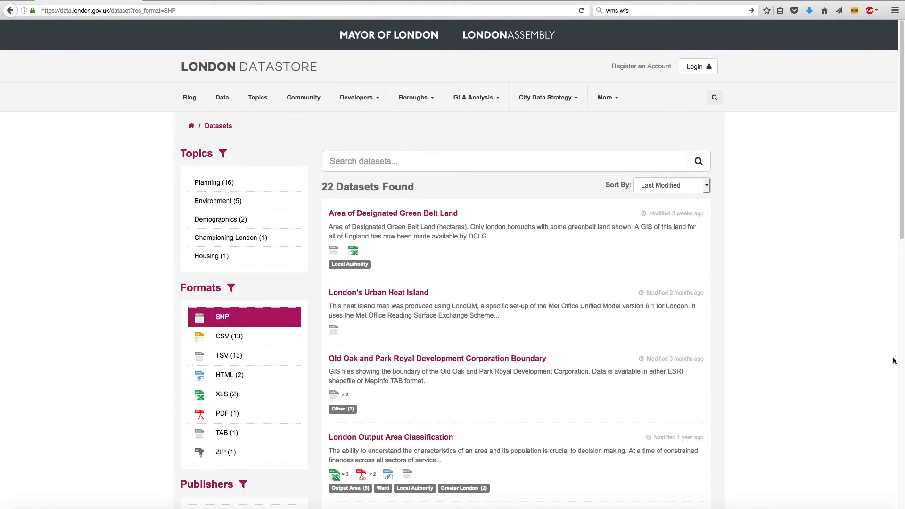
{"action": "scroll", "coordinate": [790, 381], "scroll_direction": "down", "scroll_amount": 2}
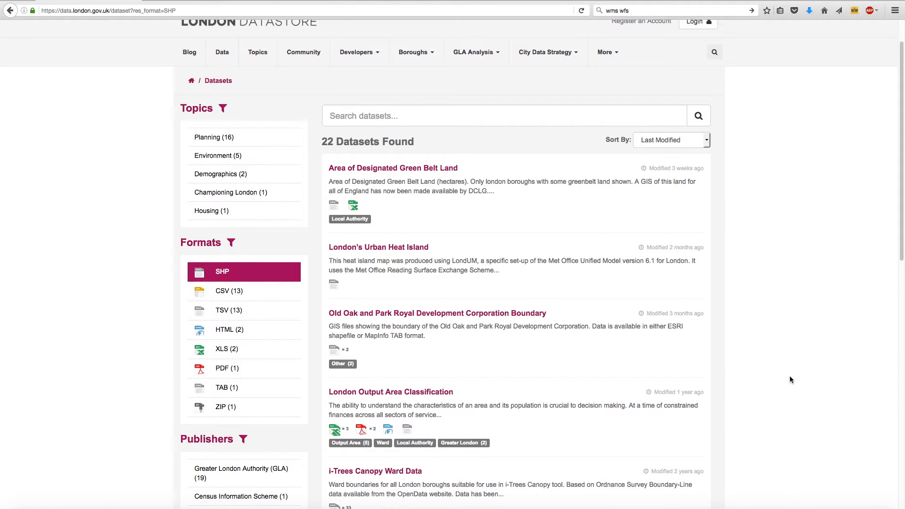
{"action": "scroll", "coordinate": [790, 379], "scroll_direction": "down", "scroll_amount": 7}
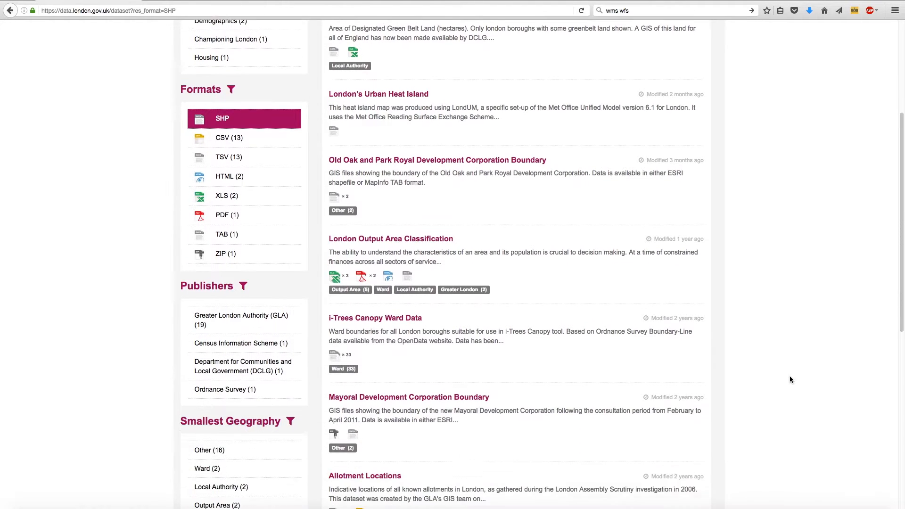
{"action": "scroll", "coordinate": [790, 379], "scroll_direction": "down", "scroll_amount": 8}
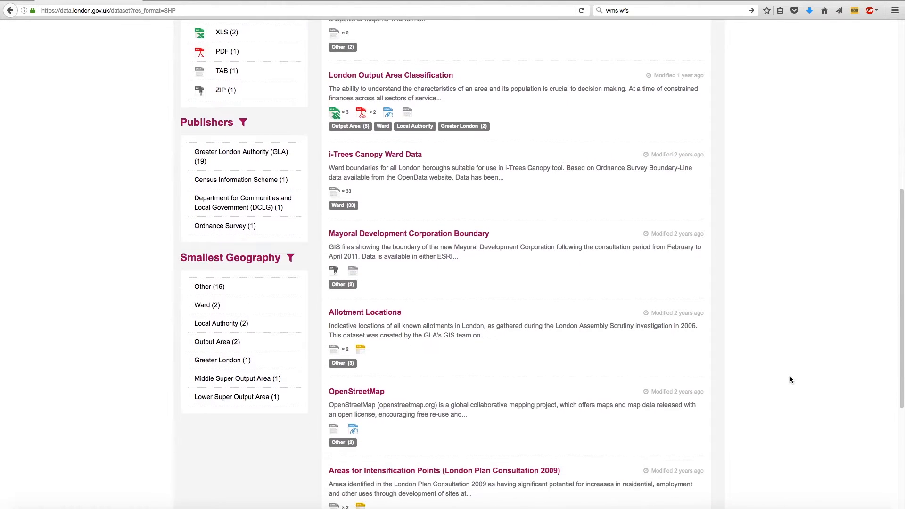
{"action": "scroll", "coordinate": [790, 379], "scroll_direction": "down", "scroll_amount": 4}
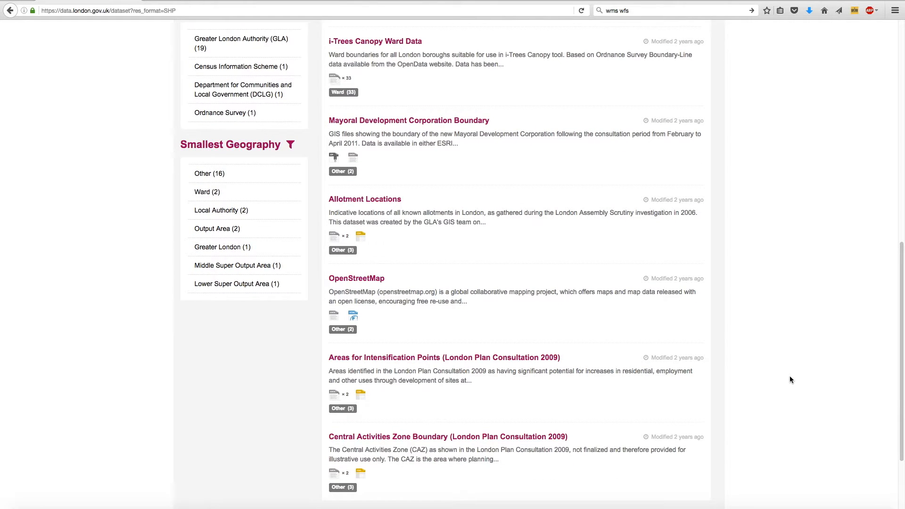
{"action": "scroll", "coordinate": [790, 377], "scroll_direction": "down", "scroll_amount": 3}
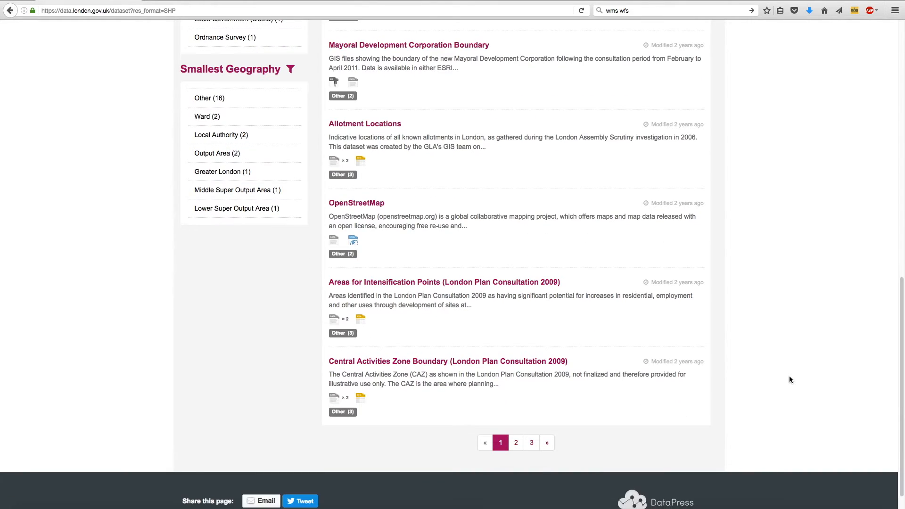
{"action": "scroll", "coordinate": [790, 380], "scroll_direction": "up", "scroll_amount": 20}
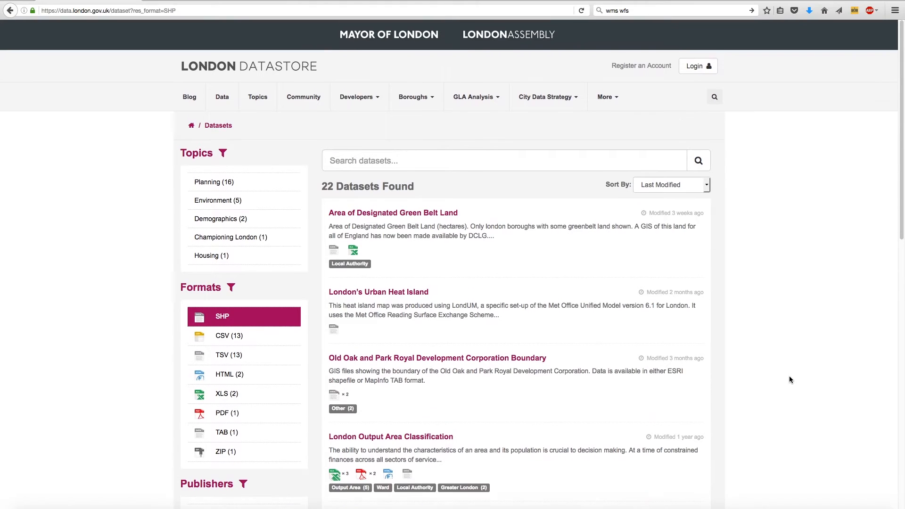
Step: Search the datasets for "Statistical GIS boundary files"
{"action": "left_click", "coordinate": [505, 165]}
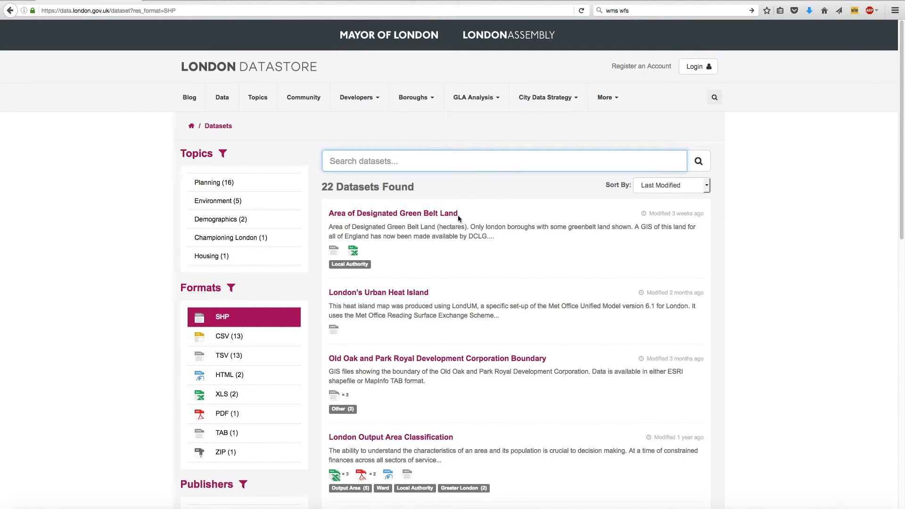
{"action": "type", "text": "Statistical GIS boun"}
{"action": "type", "text": "dary"}
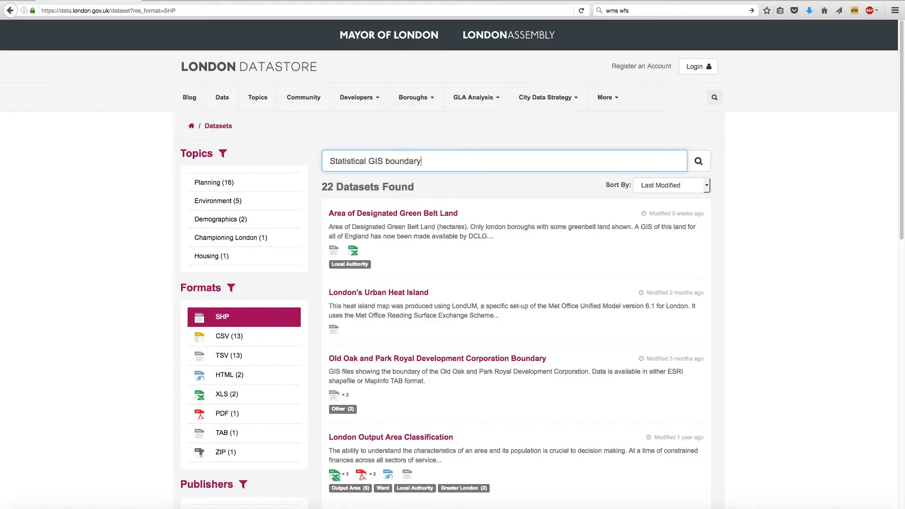
{"action": "type", "text": " files"}
{"action": "key", "text": "Return"}
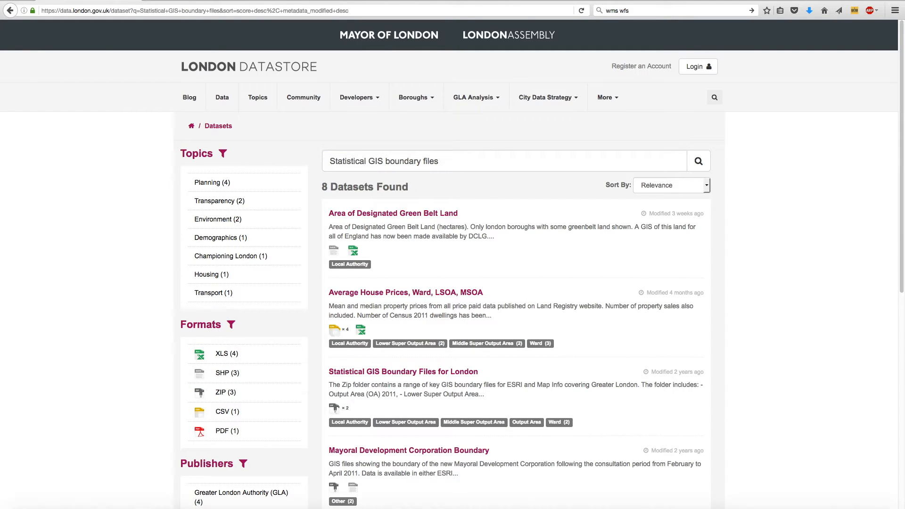
Step: Open the Statistical GIS Boundary Files for London dataset and download statistical-gis-boundaries-london.zip, saving the file
{"action": "left_click", "coordinate": [408, 375]}
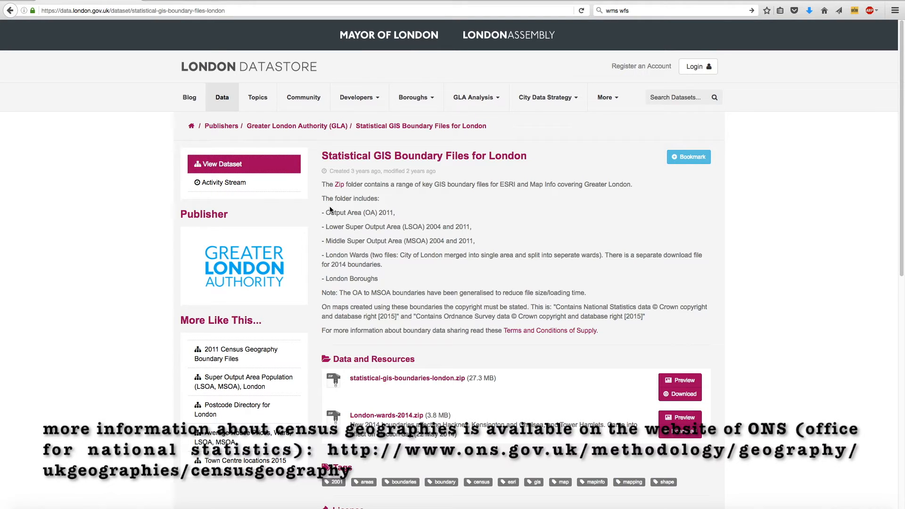
{"action": "left_click", "coordinate": [685, 396]}
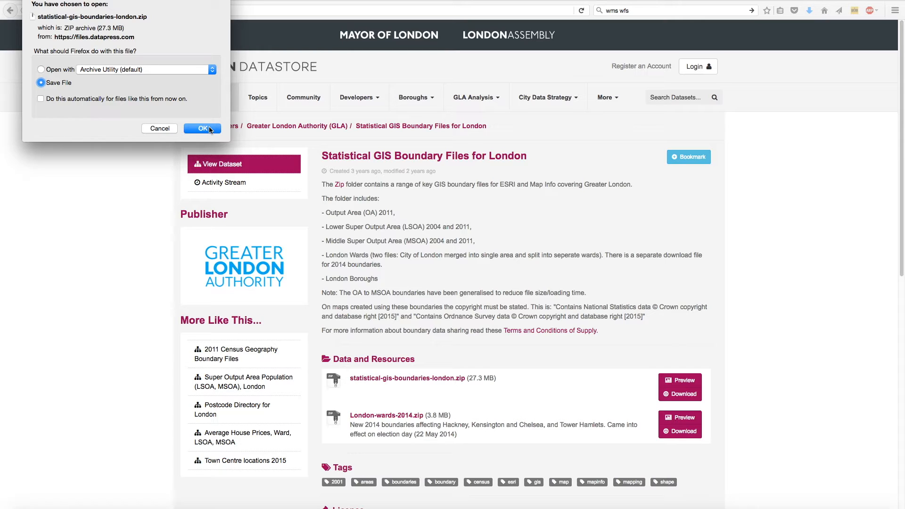
{"action": "left_click", "coordinate": [203, 128]}
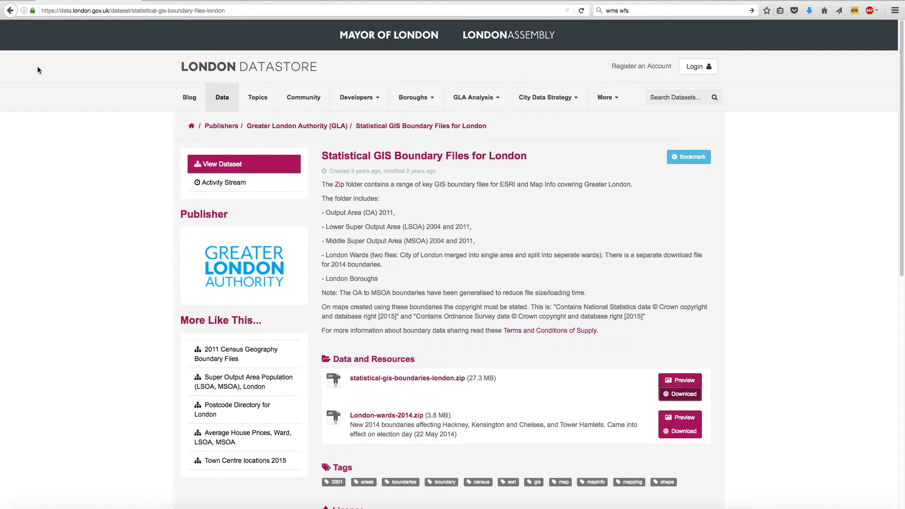
Step: Launch QGIS from the Applications folder in Finder
{"action": "left_click", "coordinate": [25, 506]}
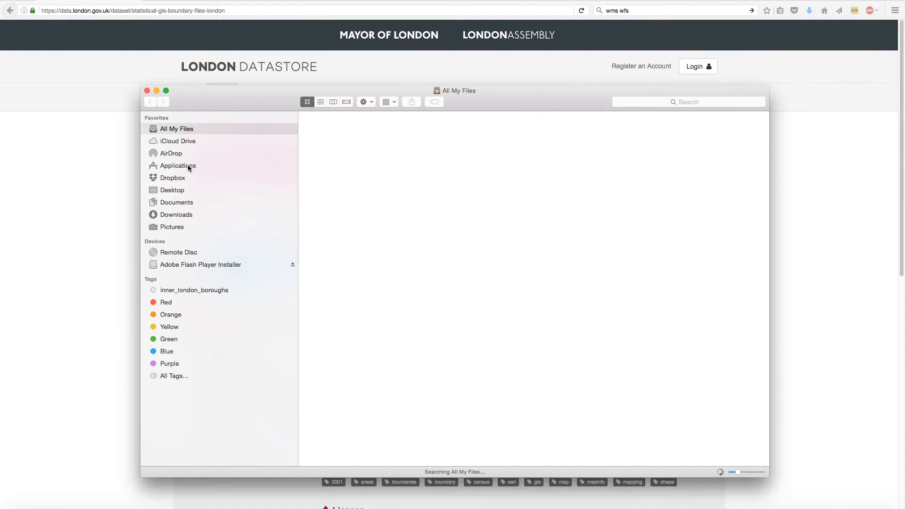
{"action": "left_click", "coordinate": [189, 165]}
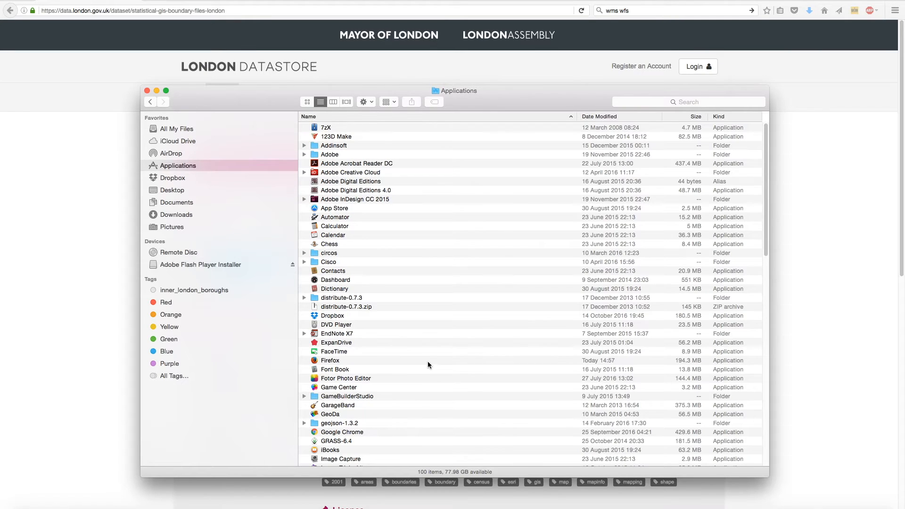
{"action": "scroll", "coordinate": [428, 360], "scroll_direction": "down", "scroll_amount": 5}
{"action": "scroll", "coordinate": [428, 363], "scroll_direction": "down", "scroll_amount": 8}
{"action": "scroll", "coordinate": [428, 361], "scroll_direction": "down", "scroll_amount": 6}
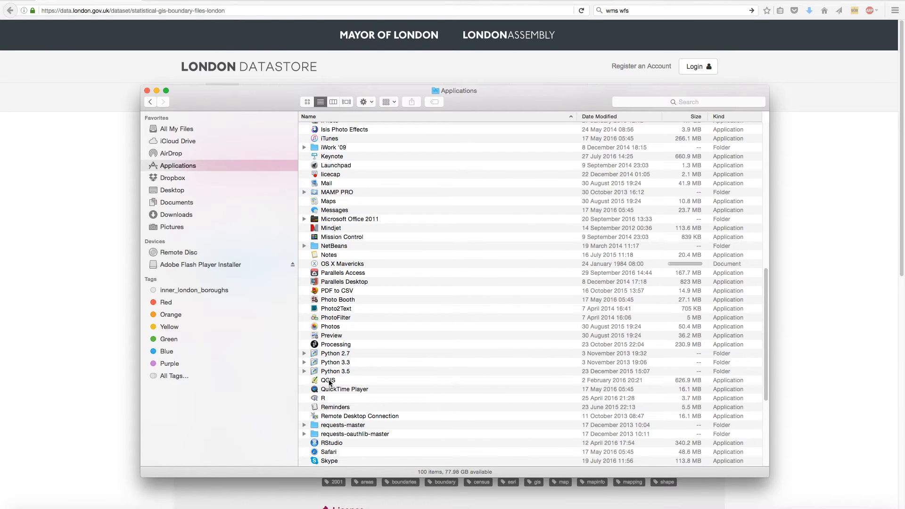
{"action": "double_click", "coordinate": [329, 381]}
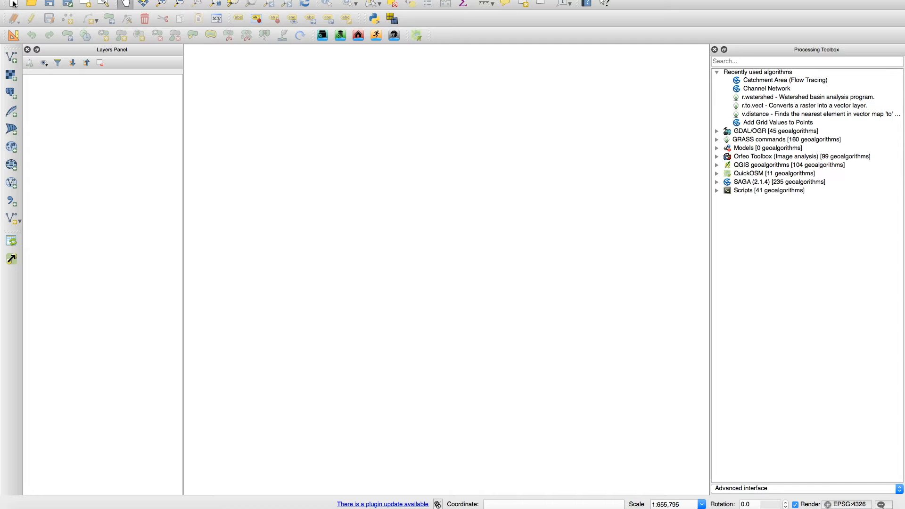
Step: Add all eight shapefiles in the boundary data's ESRI folder as vector layers, from London_Borough_Excluding_MHW.shp through OA_2011_London_gen_MHW.shp
{"action": "left_click", "coordinate": [10, 57]}
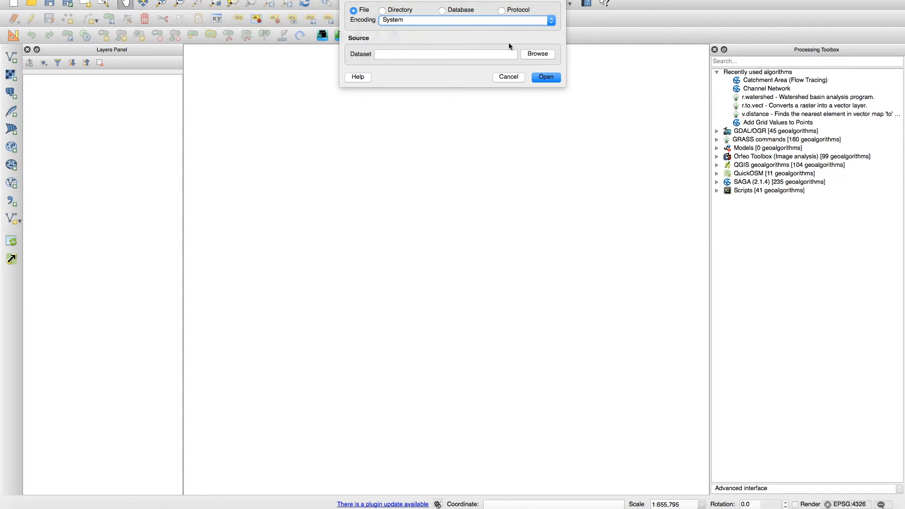
{"action": "left_click", "coordinate": [525, 54]}
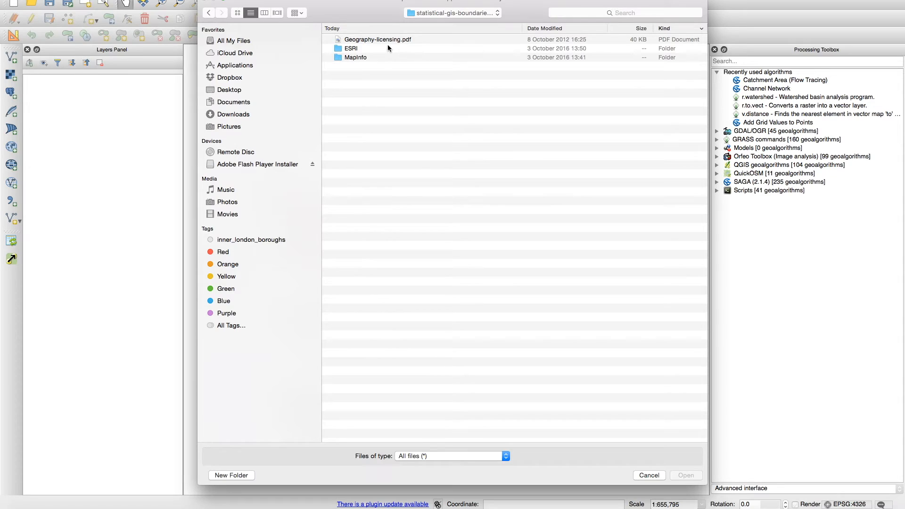
{"action": "double_click", "coordinate": [355, 49]}
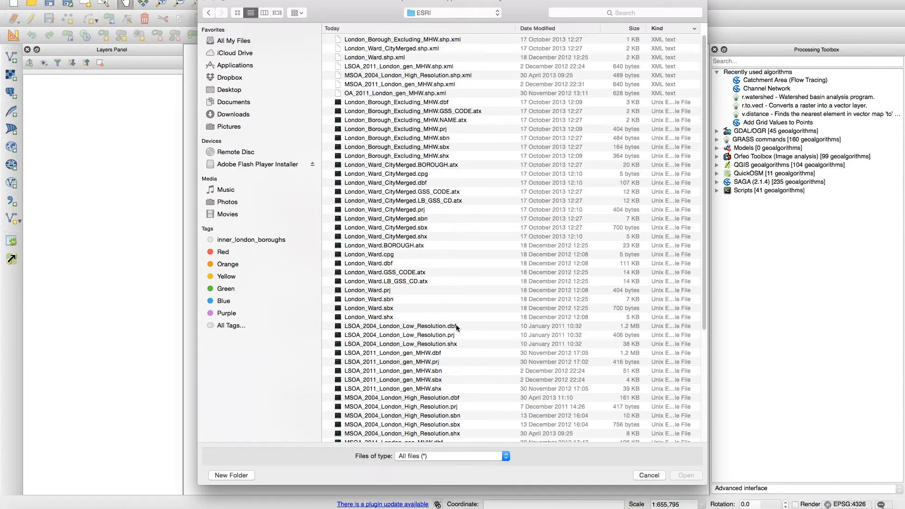
{"action": "scroll", "coordinate": [456, 326], "scroll_direction": "down", "scroll_amount": 8}
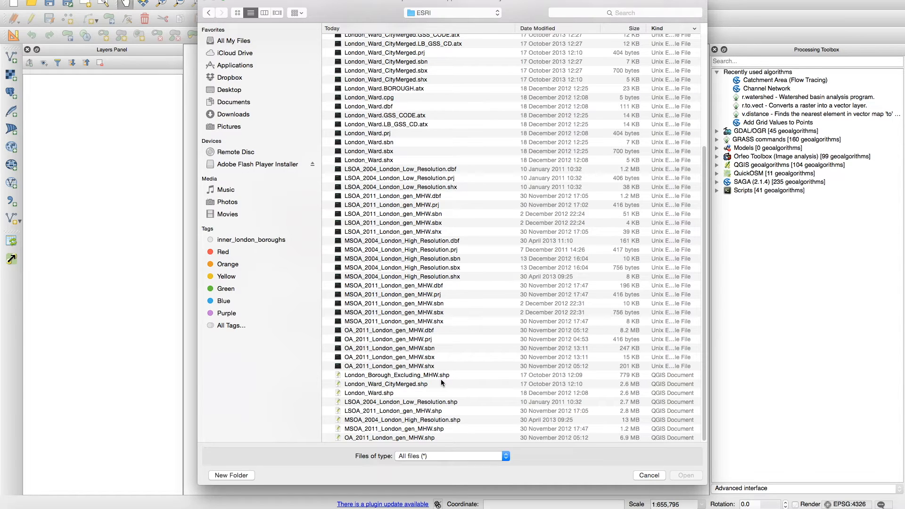
{"action": "left_click", "coordinate": [413, 376]}
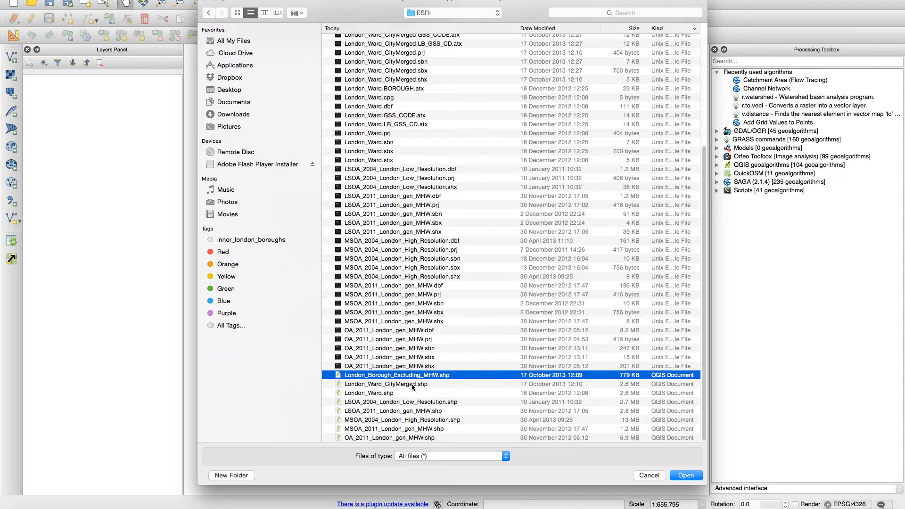
{"action": "left_click", "coordinate": [412, 385], "text": "shift"}
{"action": "left_click", "coordinate": [412, 392], "text": "shift"}
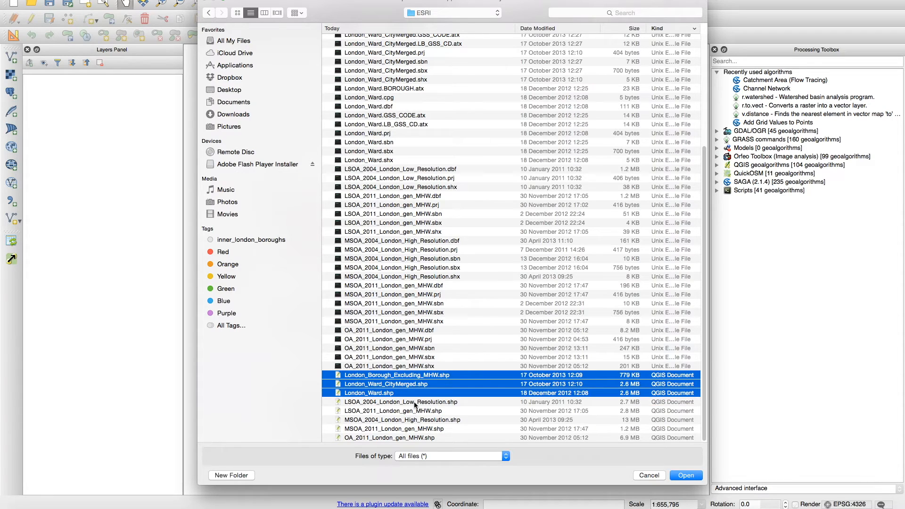
{"action": "left_click", "coordinate": [414, 402], "text": "shift"}
{"action": "left_click", "coordinate": [416, 411], "text": "shift"}
{"action": "left_click", "coordinate": [417, 420], "text": "shift"}
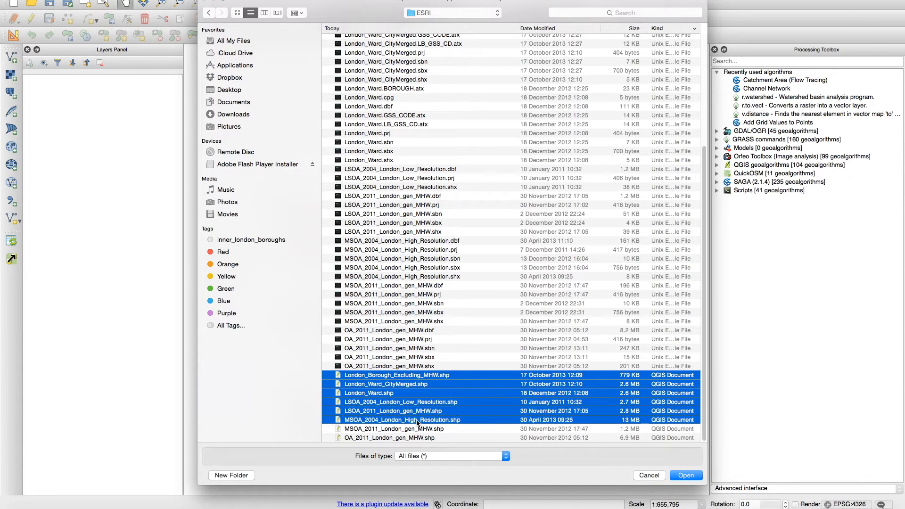
{"action": "left_click", "coordinate": [417, 429], "text": "shift"}
{"action": "left_click", "coordinate": [418, 438], "text": "shift"}
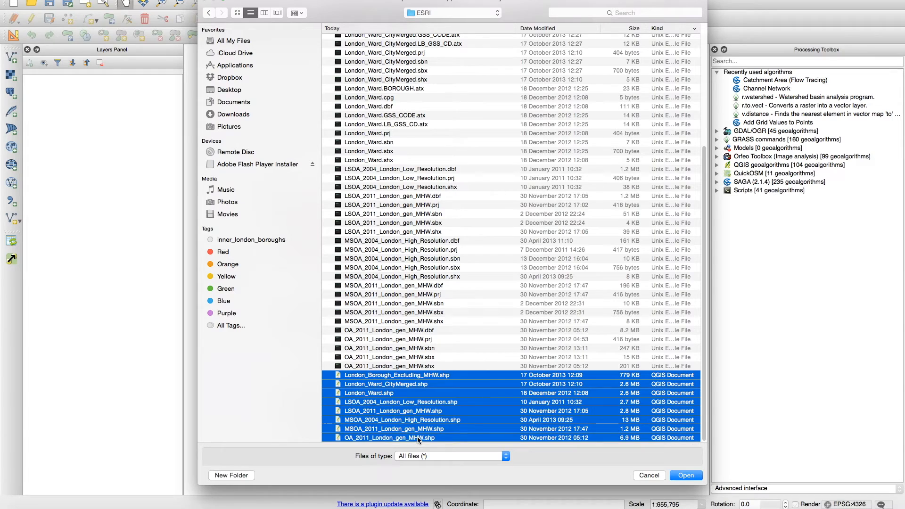
{"action": "left_click", "coordinate": [697, 478]}
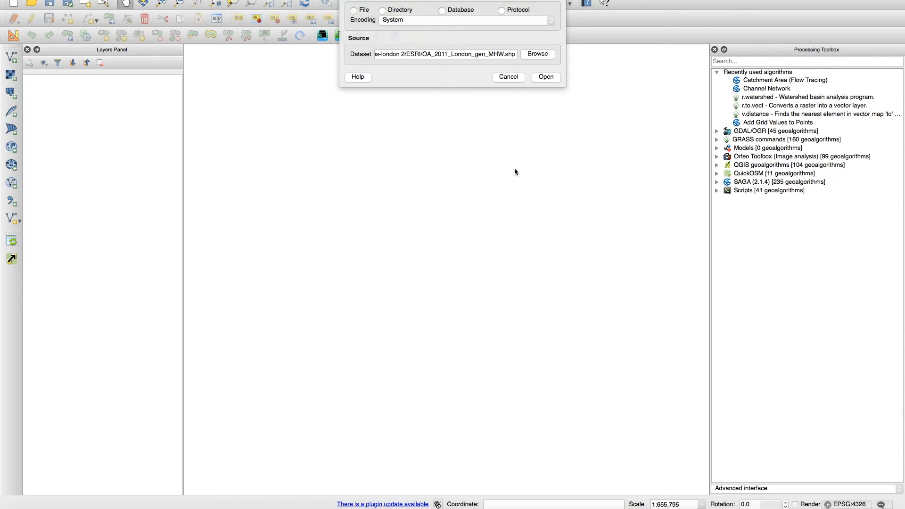
{"action": "left_click", "coordinate": [546, 77]}
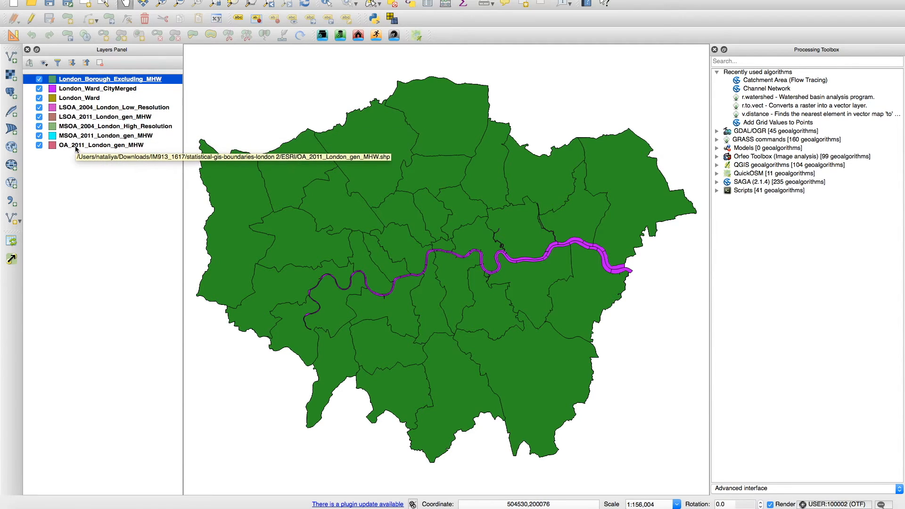
Step: Hide the eight boundary layers one by one from the top down, then show only London_Borough_Excluding_MHW again
{"action": "left_click", "coordinate": [39, 80]}
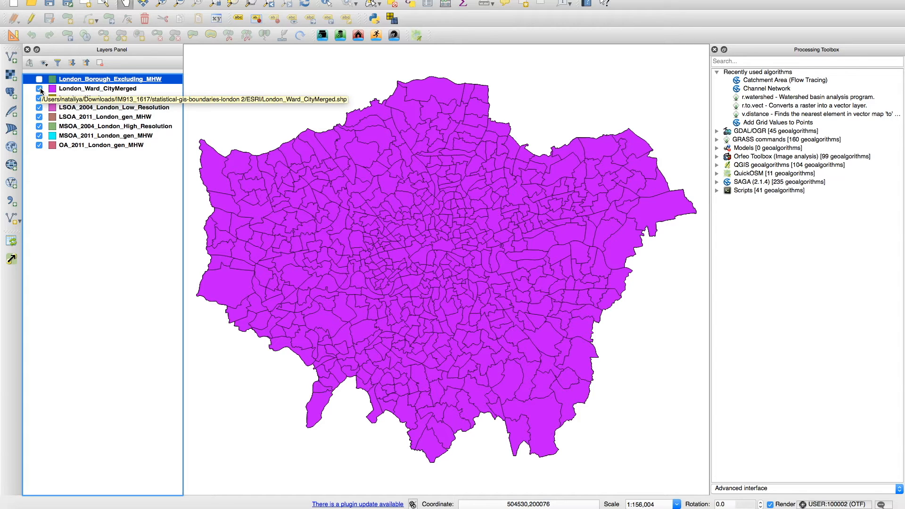
{"action": "left_click", "coordinate": [40, 89]}
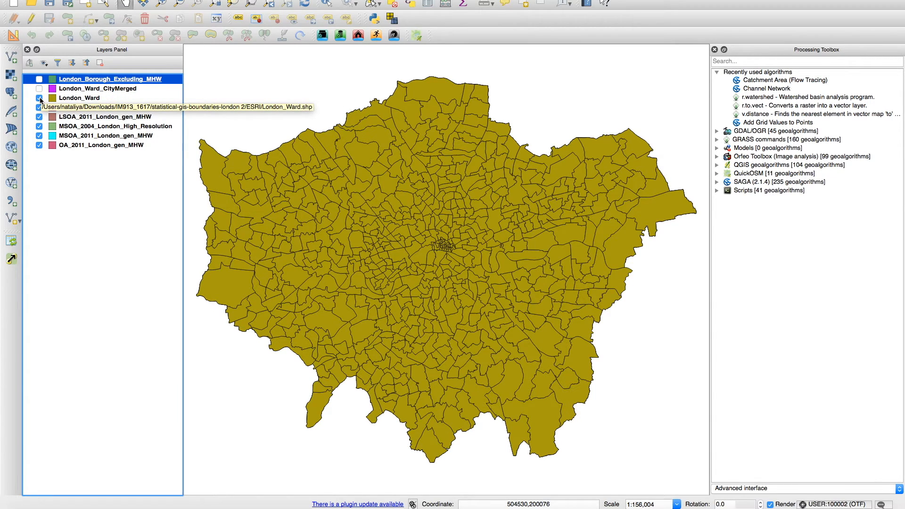
{"action": "left_click", "coordinate": [40, 98]}
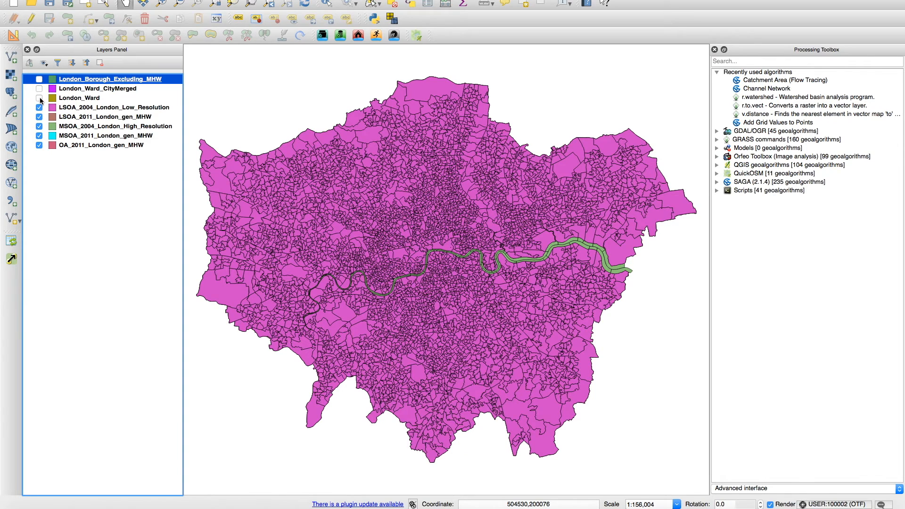
{"action": "left_click", "coordinate": [40, 108]}
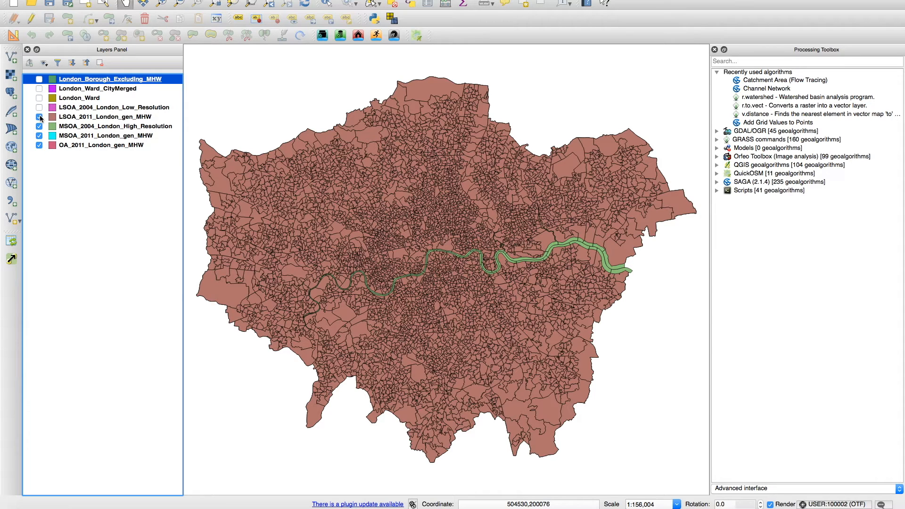
{"action": "left_click", "coordinate": [39, 117]}
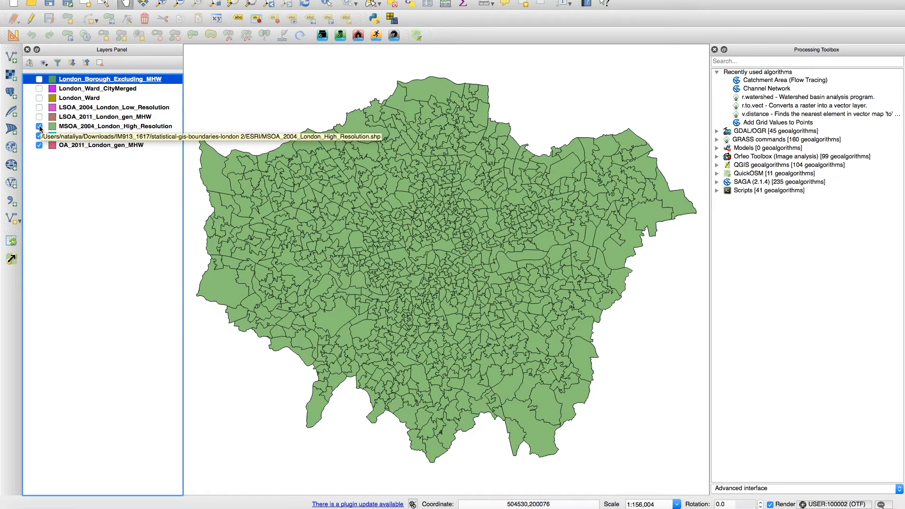
{"action": "left_click", "coordinate": [40, 127]}
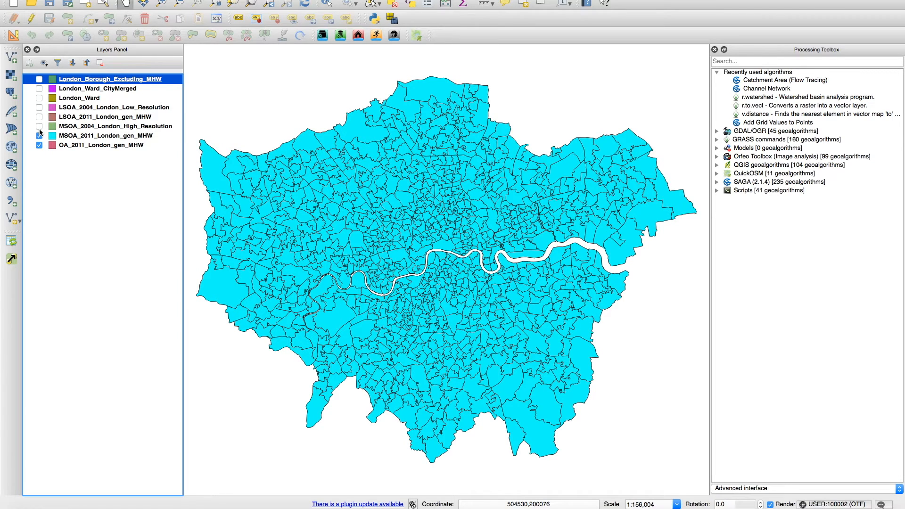
{"action": "left_click", "coordinate": [39, 136]}
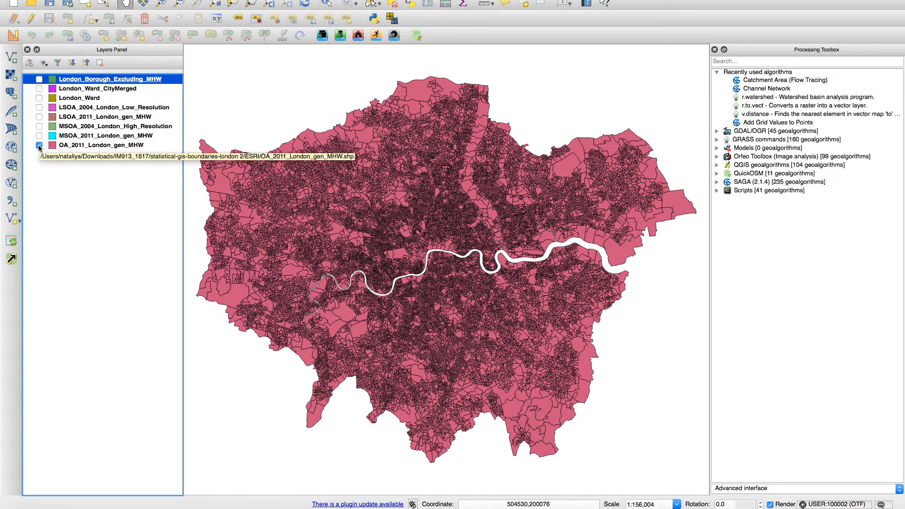
{"action": "left_click", "coordinate": [39, 145]}
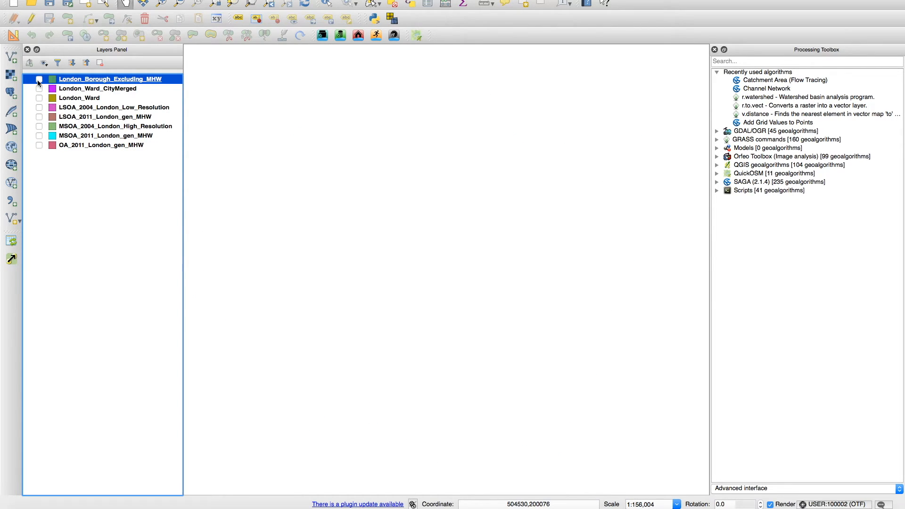
{"action": "left_click", "coordinate": [39, 79]}
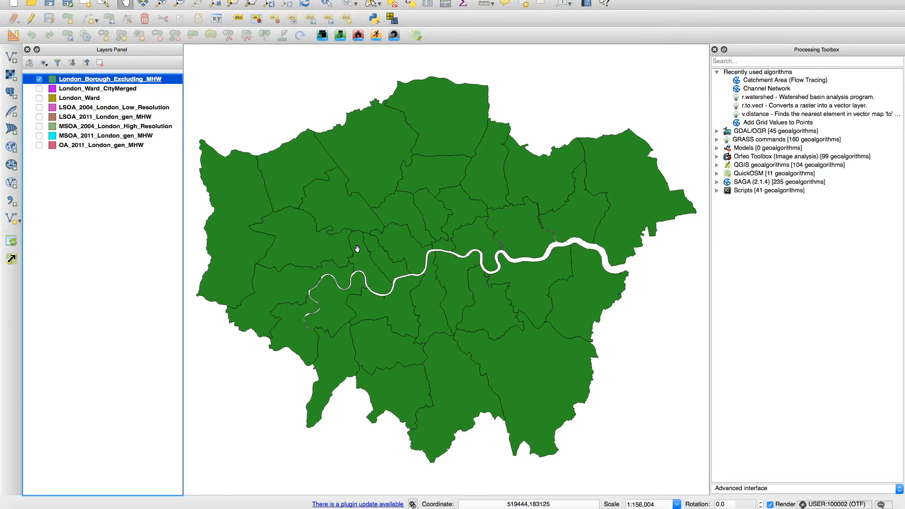
Step: Switch to Firefox, return to the SHP-filtered dataset list and open the Allotment Locations dataset
{"action": "left_click", "coordinate": [761, 508]}
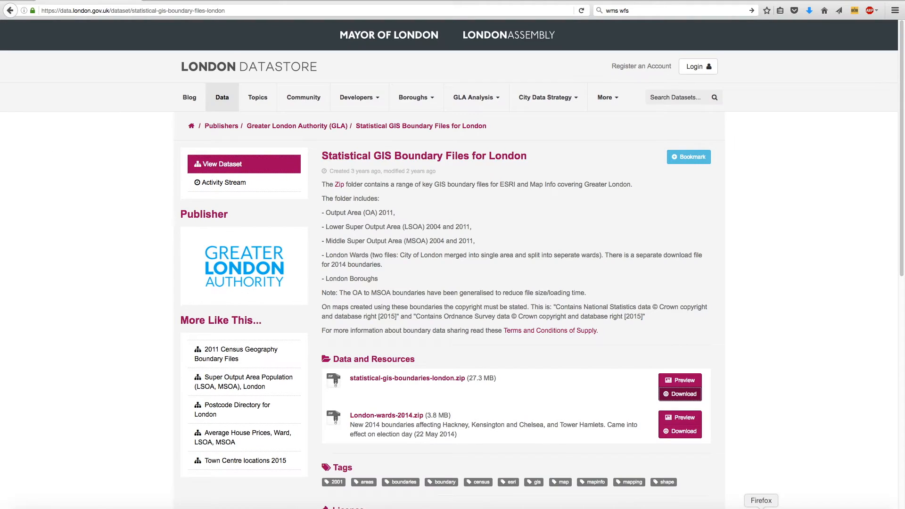
{"action": "left_click", "coordinate": [11, 11]}
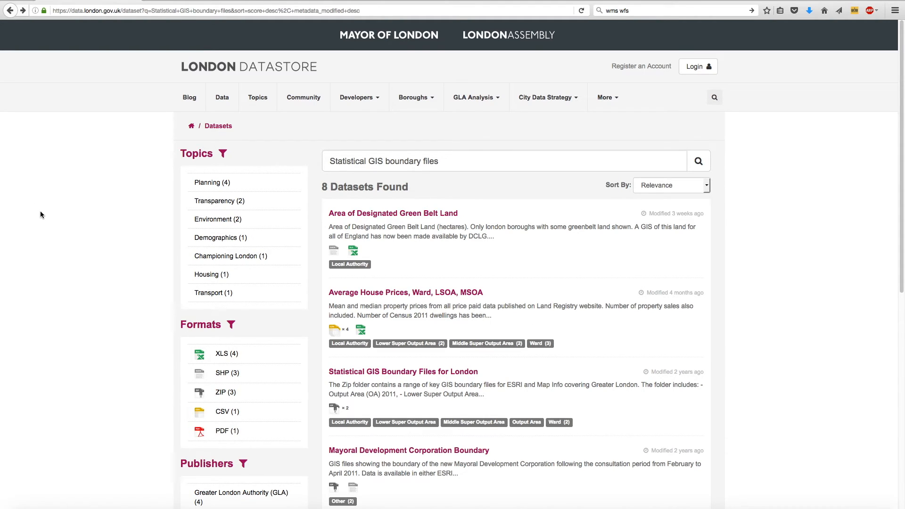
{"action": "left_click", "coordinate": [10, 12]}
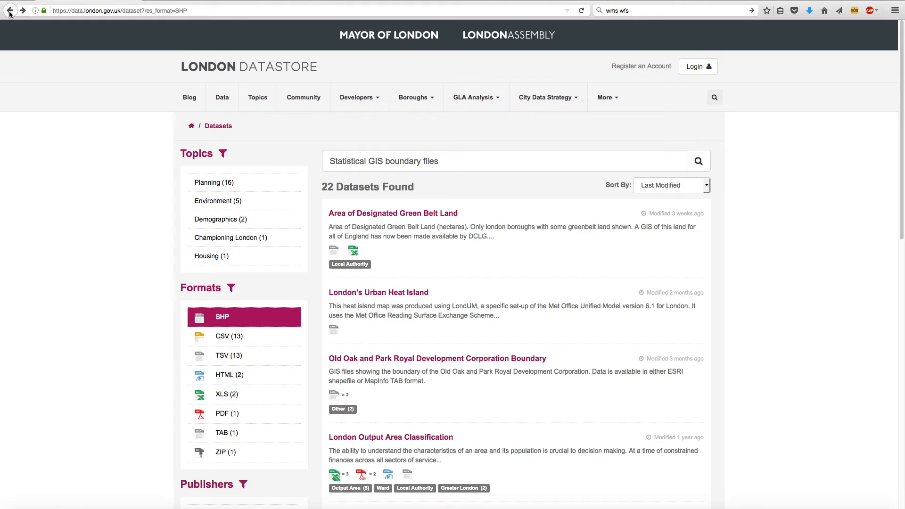
{"action": "scroll", "coordinate": [721, 371], "scroll_direction": "down", "scroll_amount": 8}
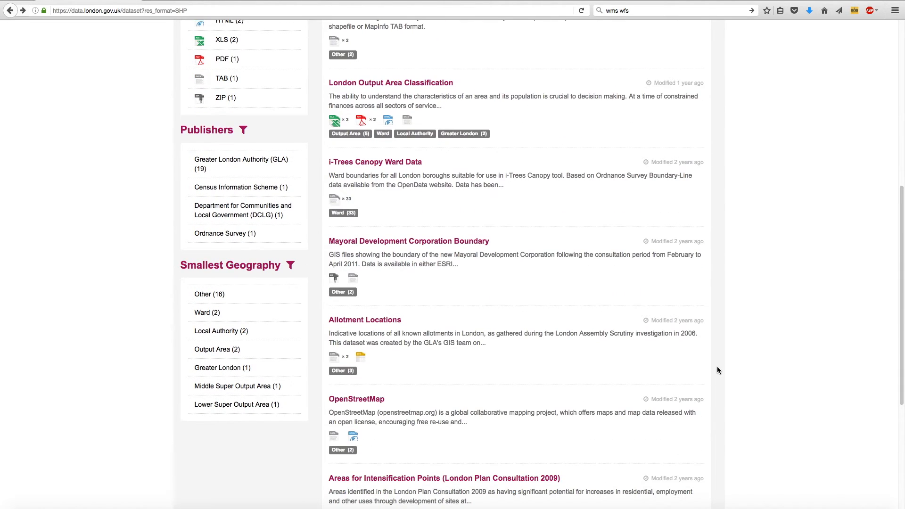
{"action": "scroll", "coordinate": [717, 366], "scroll_direction": "down", "scroll_amount": 3}
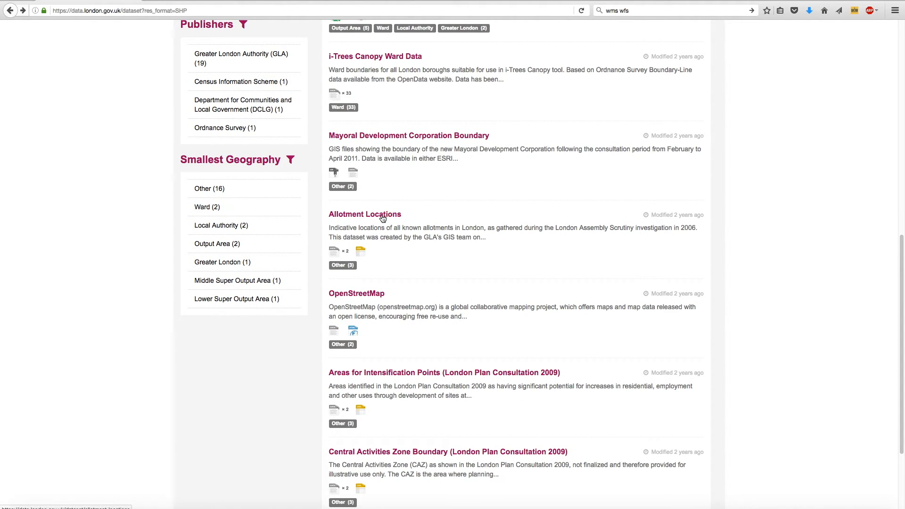
{"action": "left_click", "coordinate": [383, 219]}
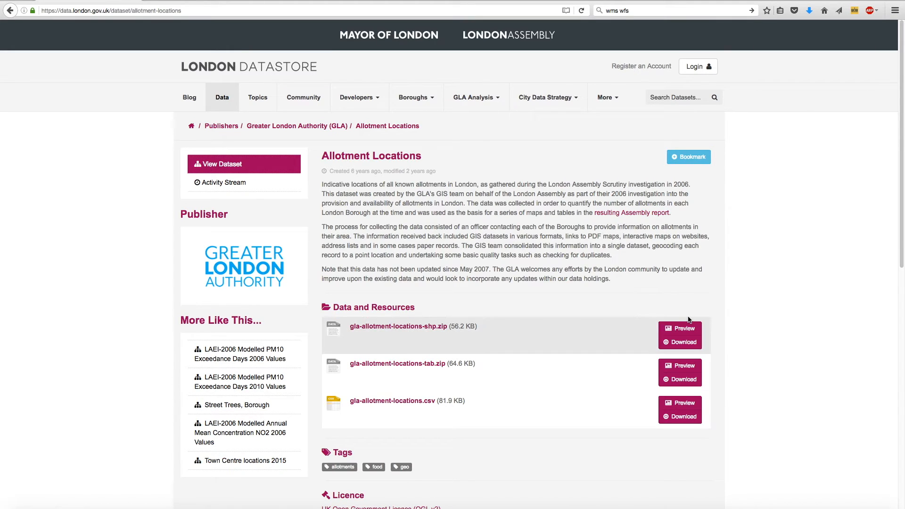
Step: Download gla-allotment-locations-shp.zip and gla-allotment-locations.csv, saving both files
{"action": "left_click", "coordinate": [690, 347]}
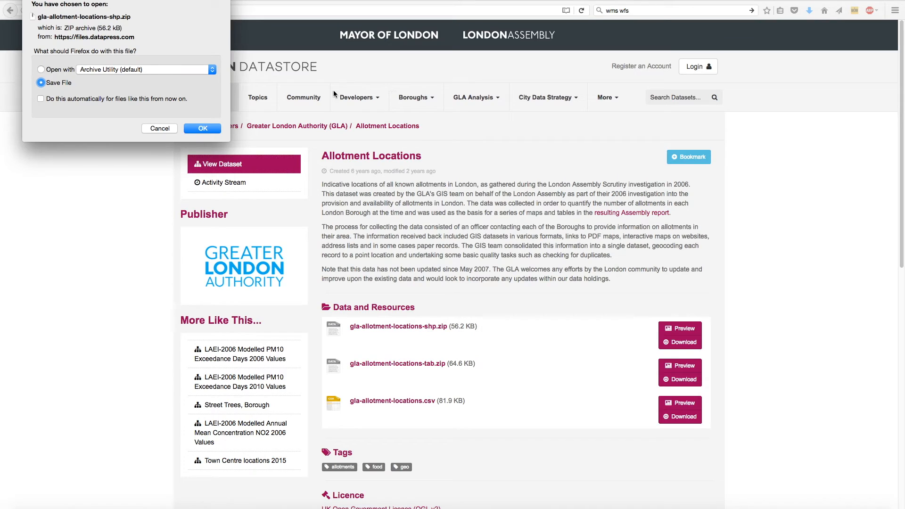
{"action": "left_click", "coordinate": [201, 129]}
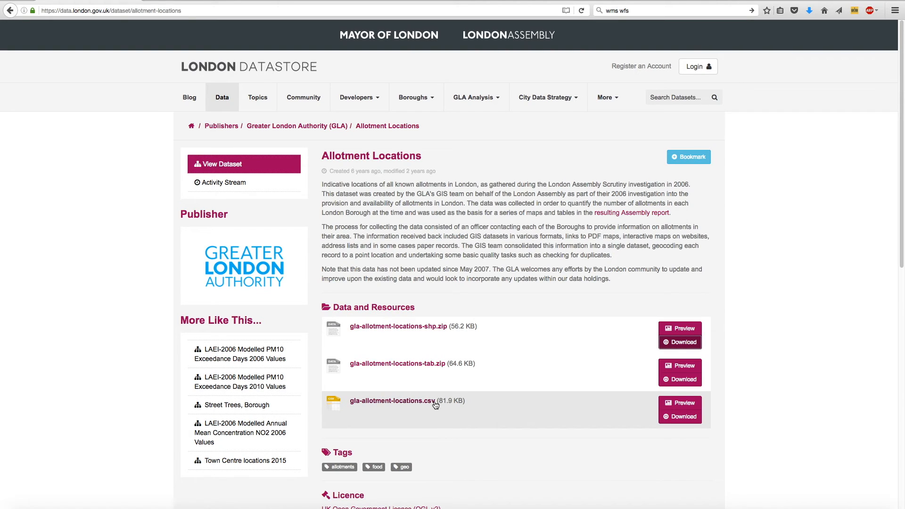
{"action": "left_click", "coordinate": [686, 419]}
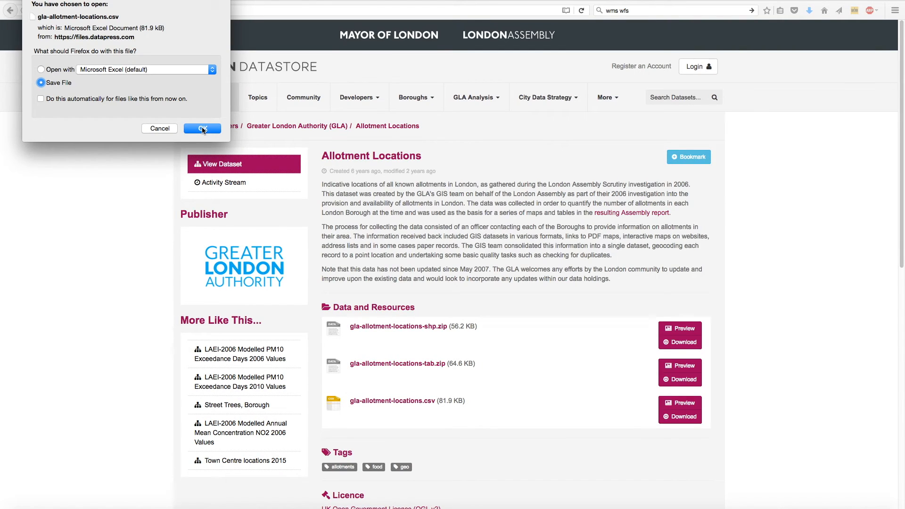
{"action": "left_click", "coordinate": [203, 129]}
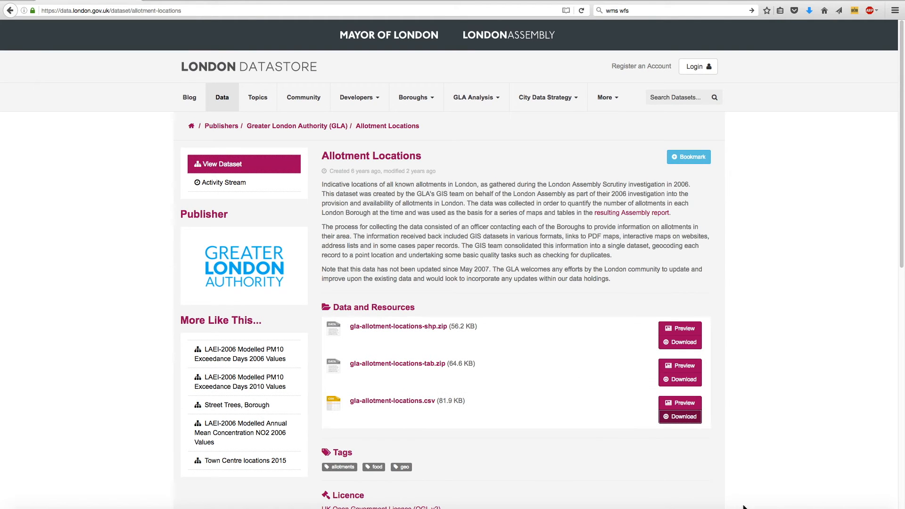
Step: Switch to QGIS and add gla-allotment-locations.shp from the gla-allotment-locations-shp folder as a vector layer
{"action": "left_click", "coordinate": [780, 508]}
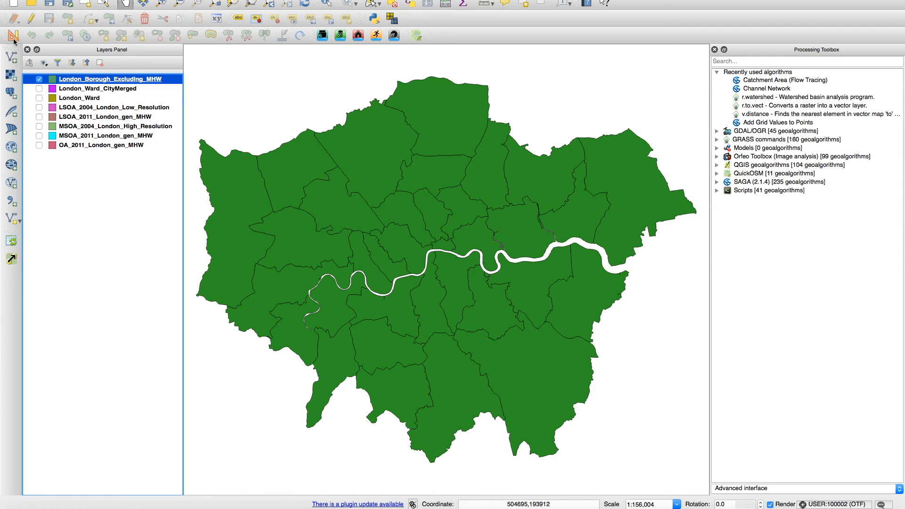
{"action": "left_click", "coordinate": [10, 58]}
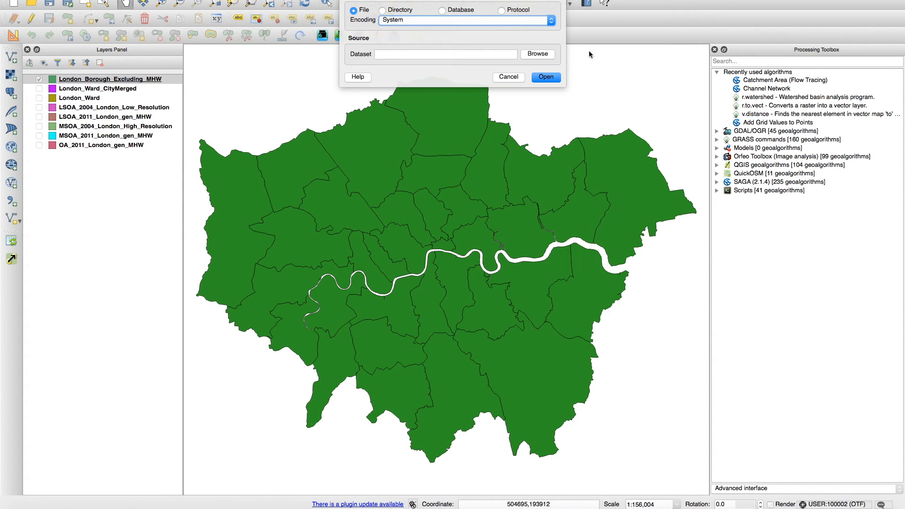
{"action": "left_click", "coordinate": [542, 55]}
{"action": "double_click", "coordinate": [373, 57]}
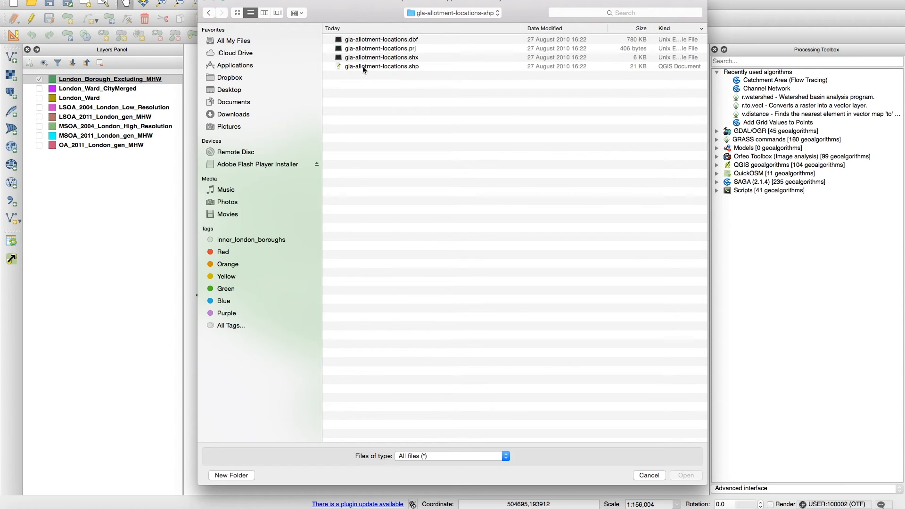
{"action": "left_click", "coordinate": [369, 66]}
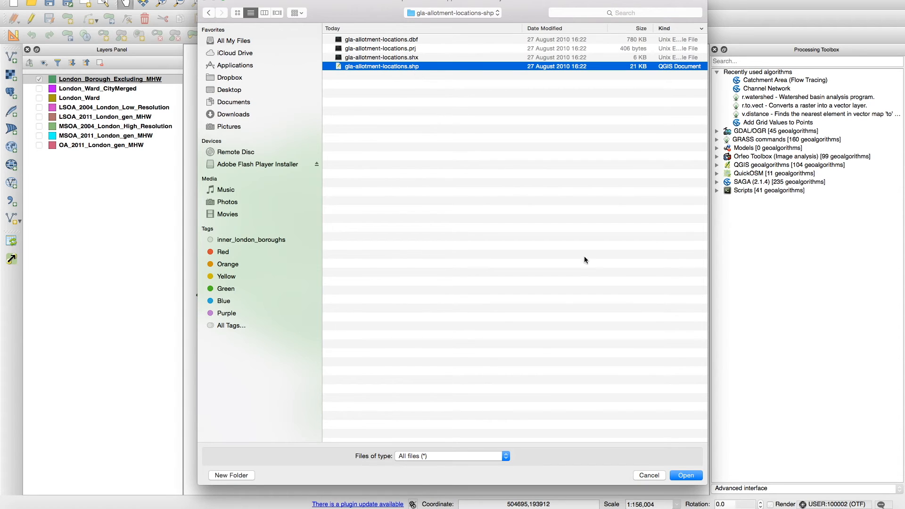
{"action": "left_click", "coordinate": [686, 475]}
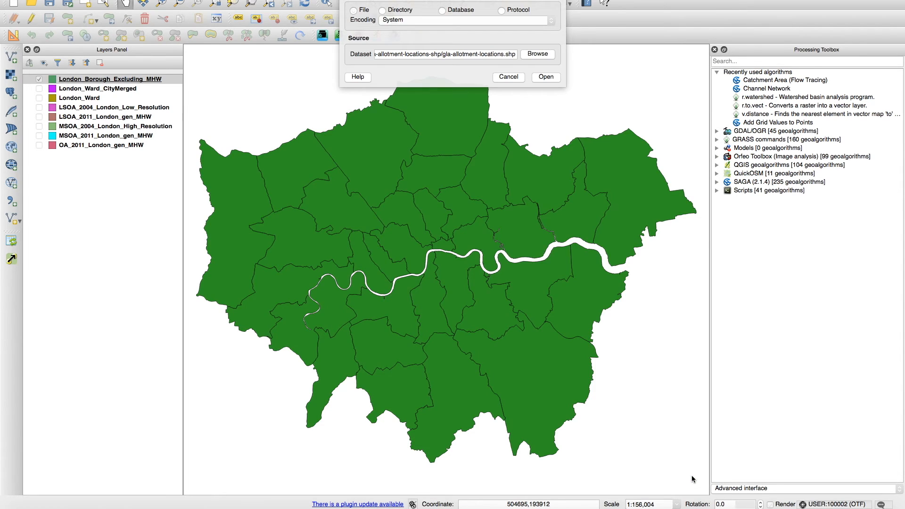
{"action": "left_click", "coordinate": [552, 78]}
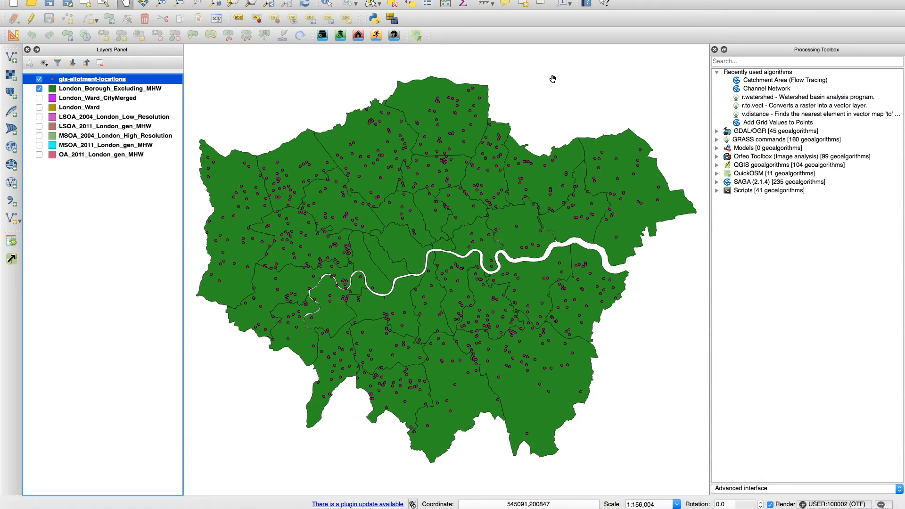
Step: Open the attribute table of the gla-allotment-locations layer and widen its NAME and LOCATION columns
{"action": "right_click", "coordinate": [108, 82]}
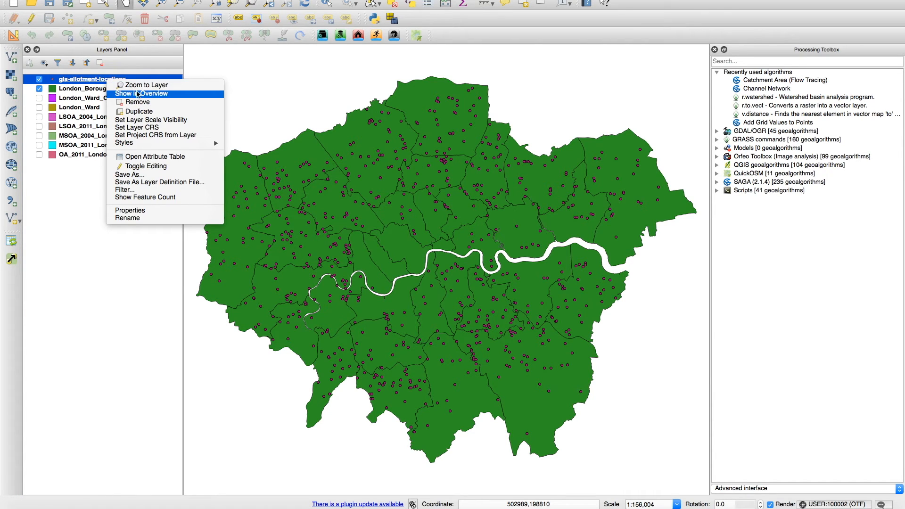
{"action": "left_click", "coordinate": [192, 158]}
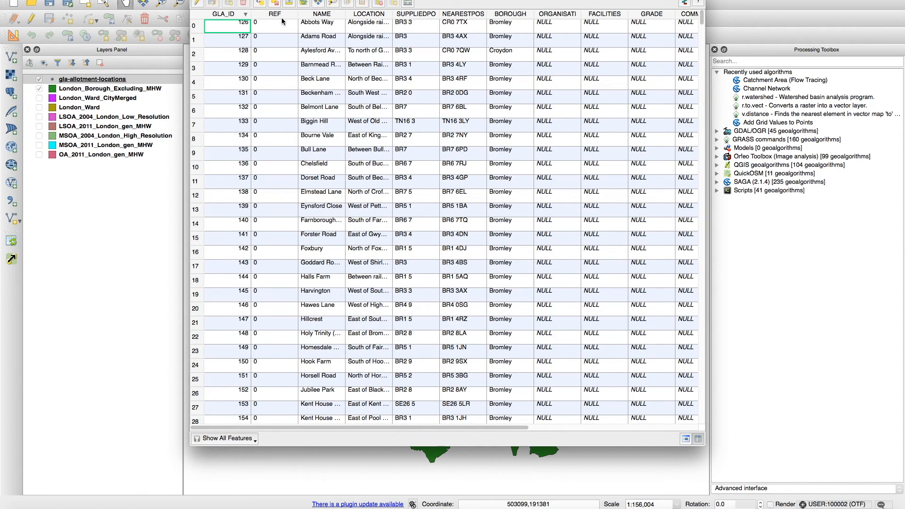
{"action": "mouse_move", "coordinate": [346, 14]}
{"action": "left_mouse_down"}
{"action": "mouse_move", "coordinate": [384, 16]}
{"action": "mouse_move", "coordinate": [363, 16]}
{"action": "left_mouse_up"}
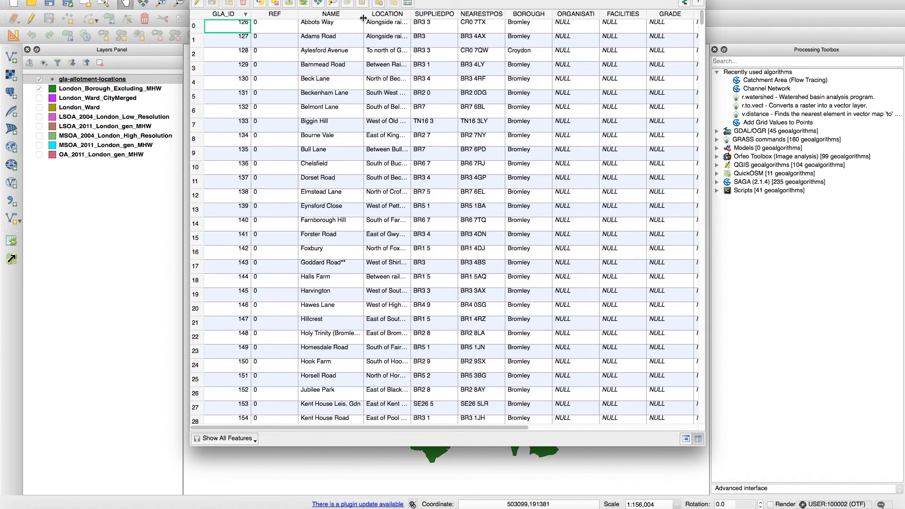
{"action": "left_click", "coordinate": [412, 14]}
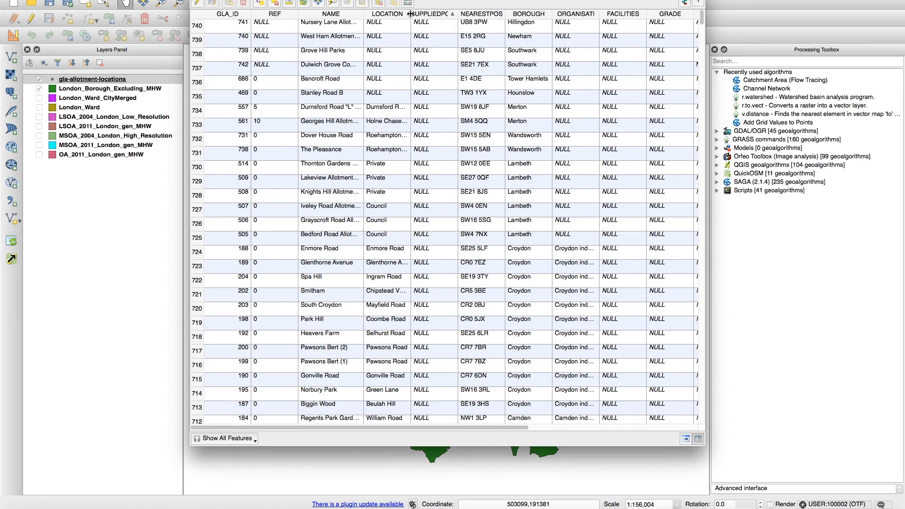
{"action": "mouse_move", "coordinate": [411, 14]}
{"action": "left_mouse_down"}
{"action": "mouse_move", "coordinate": [462, 19]}
{"action": "mouse_move", "coordinate": [424, 19]}
{"action": "left_mouse_up"}
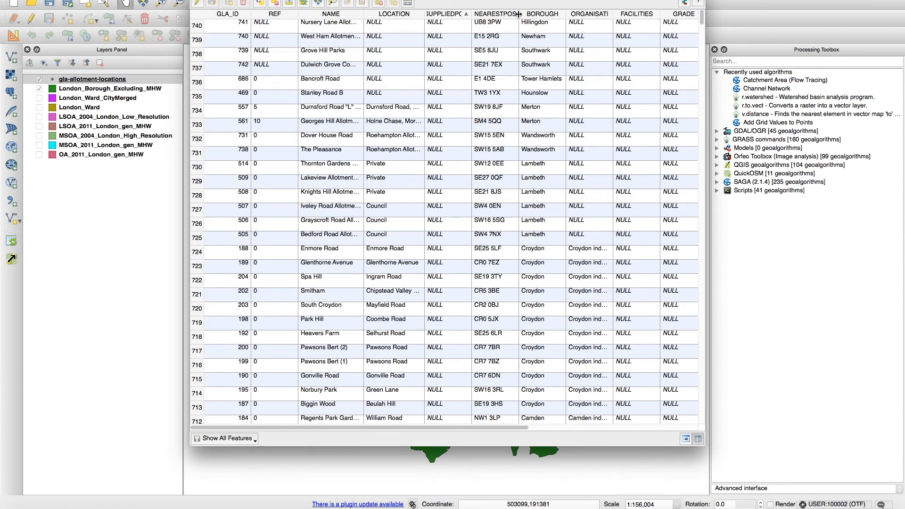
Step: Enlarge the attribute table window, narrow the NEARESTPOS column and widen ORGANISATI until its full text fits
{"action": "left_click_drag", "start_coordinate": [519, 14], "coordinate": [544, 14]}
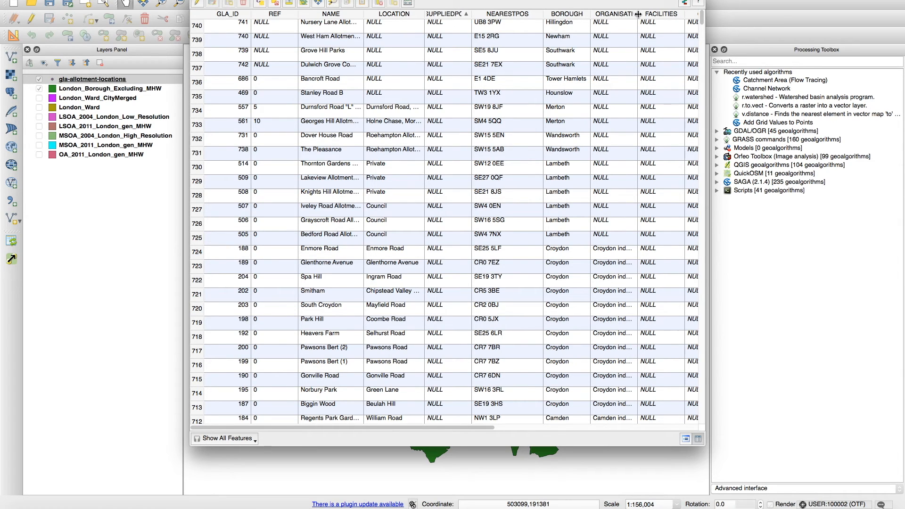
{"action": "left_click_drag", "start_coordinate": [637, 13], "coordinate": [688, 17]}
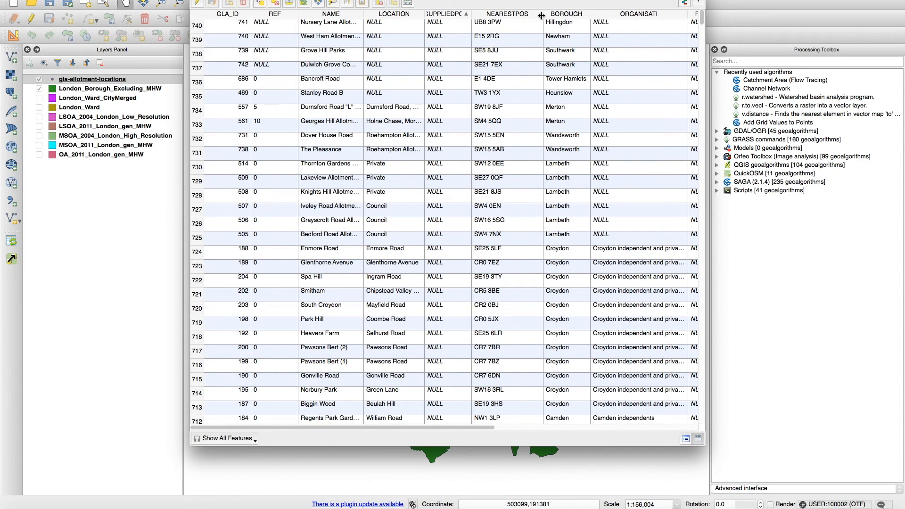
{"action": "left_click_drag", "start_coordinate": [543, 16], "coordinate": [511, 15]}
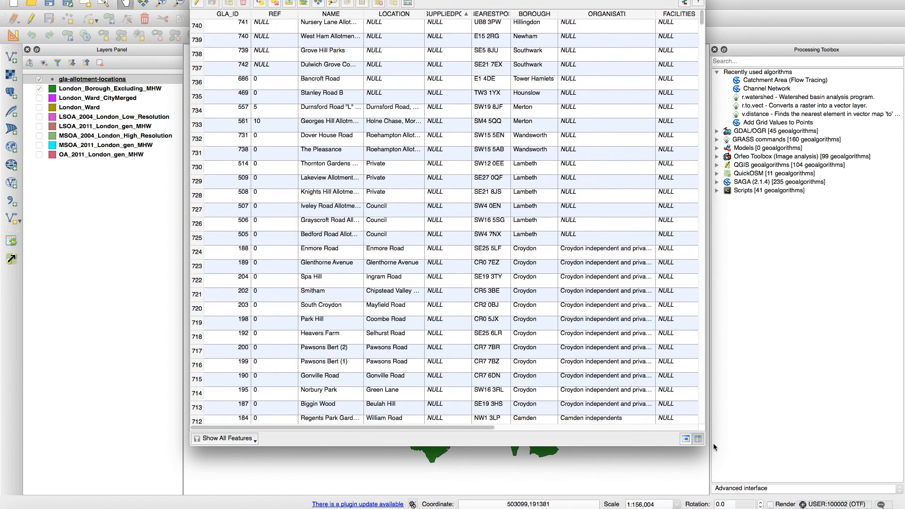
{"action": "left_click_drag", "start_coordinate": [704, 445], "coordinate": [801, 463]}
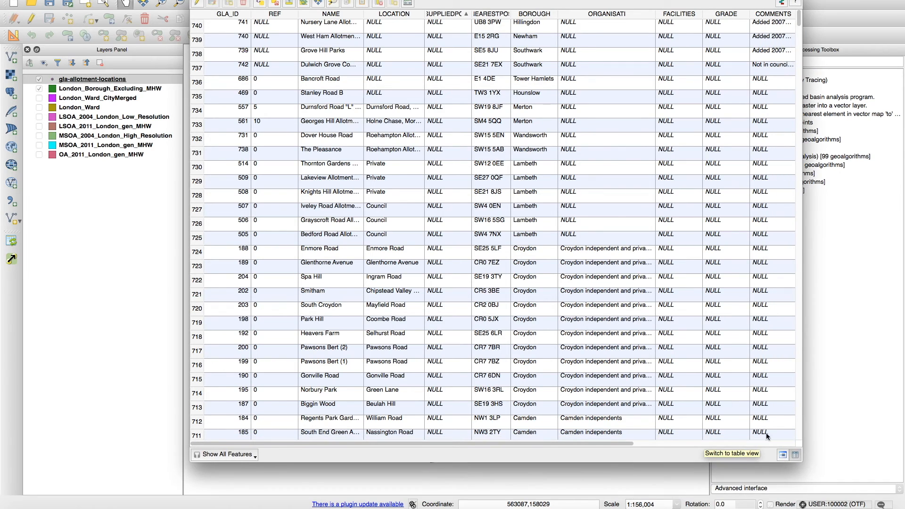
{"action": "left_click_drag", "start_coordinate": [655, 16], "coordinate": [687, 15]}
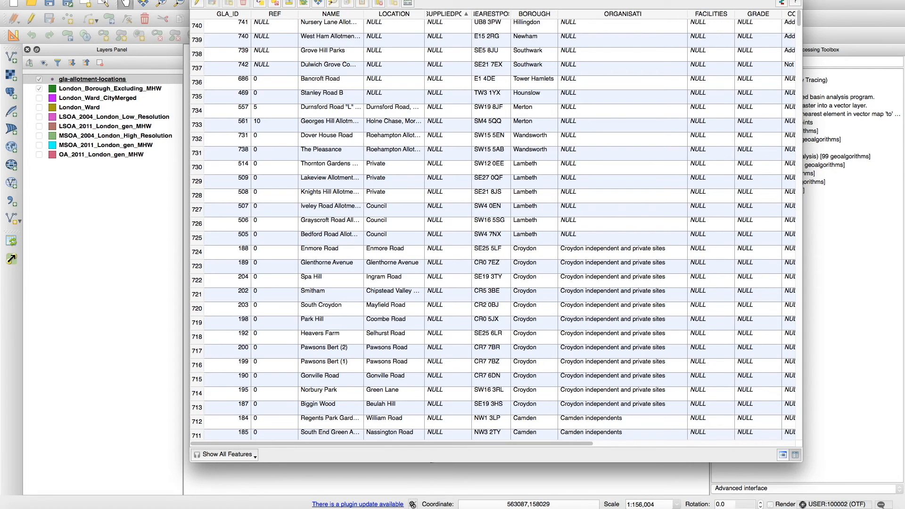
Step: Close the attribute table and add gla-allotment-locations.csv as a delimited text point layer with Longitude as X and Latitude as Y
{"action": "key", "text": "super+w"}
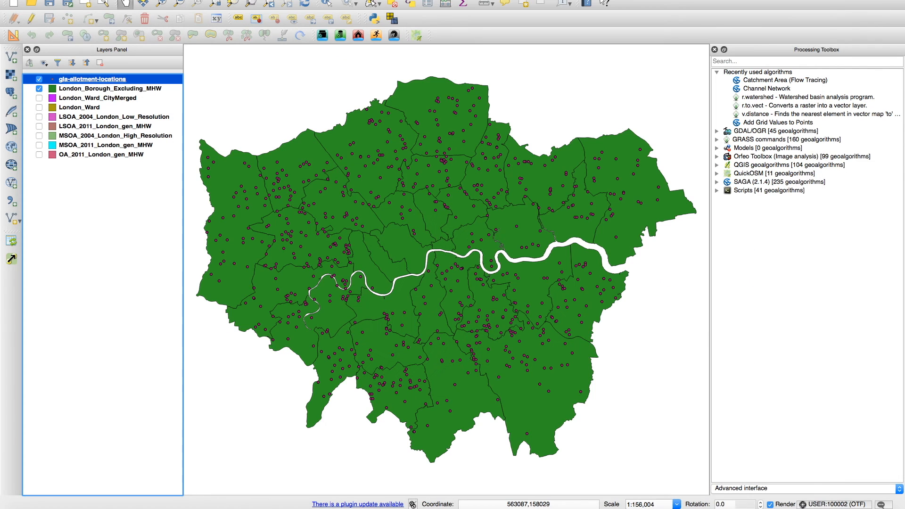
{"action": "left_click", "coordinate": [11, 202]}
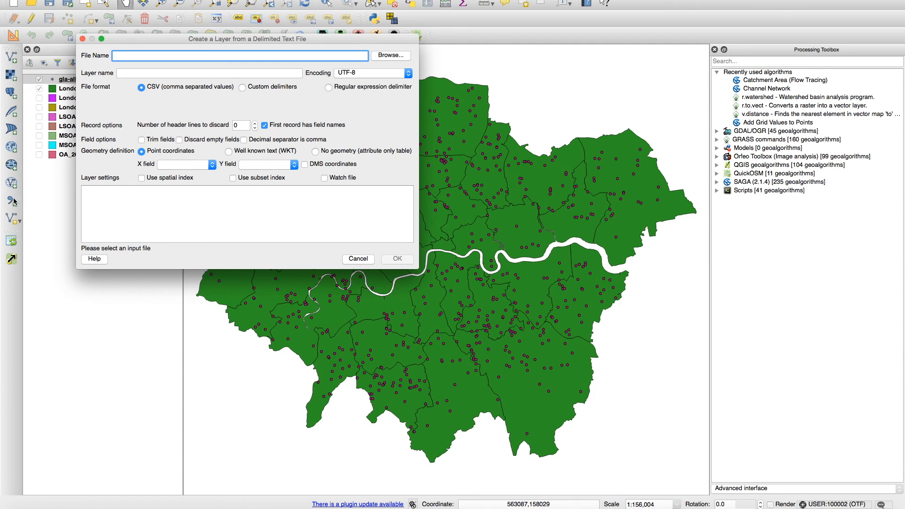
{"action": "left_click", "coordinate": [397, 56]}
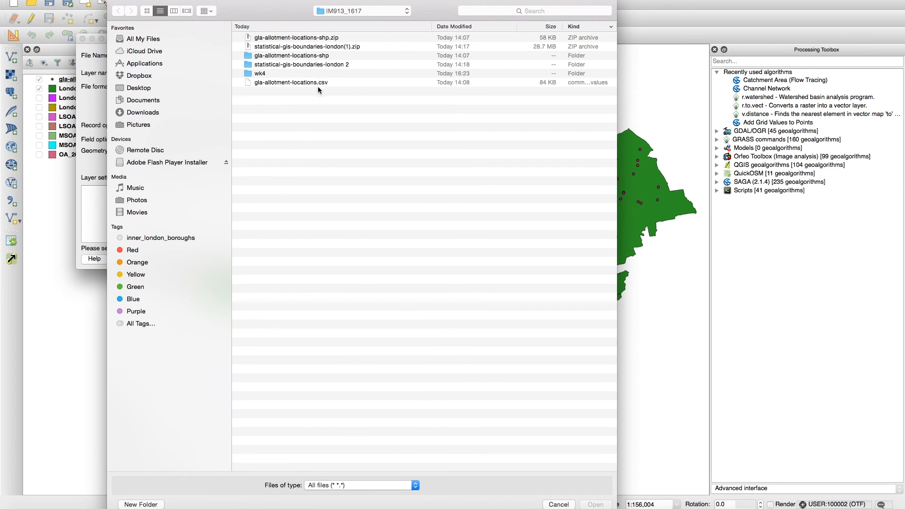
{"action": "left_click", "coordinate": [317, 83]}
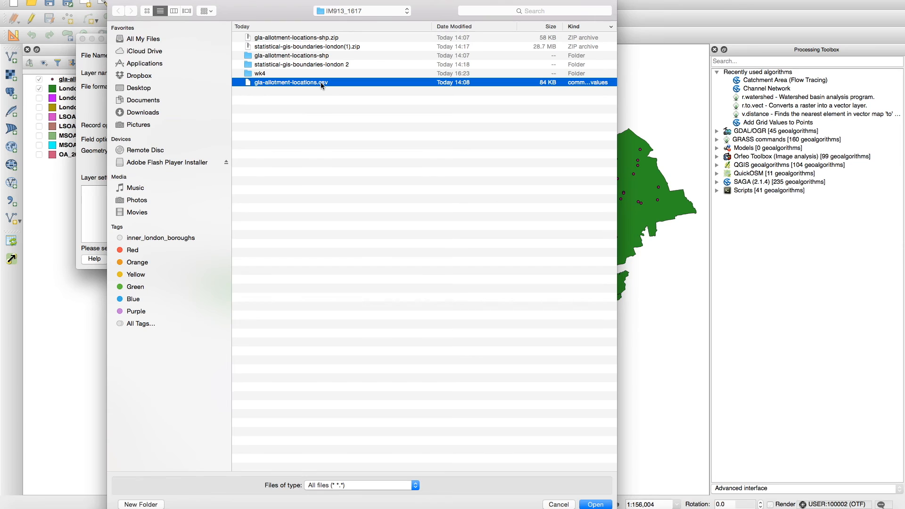
{"action": "left_click", "coordinate": [601, 505]}
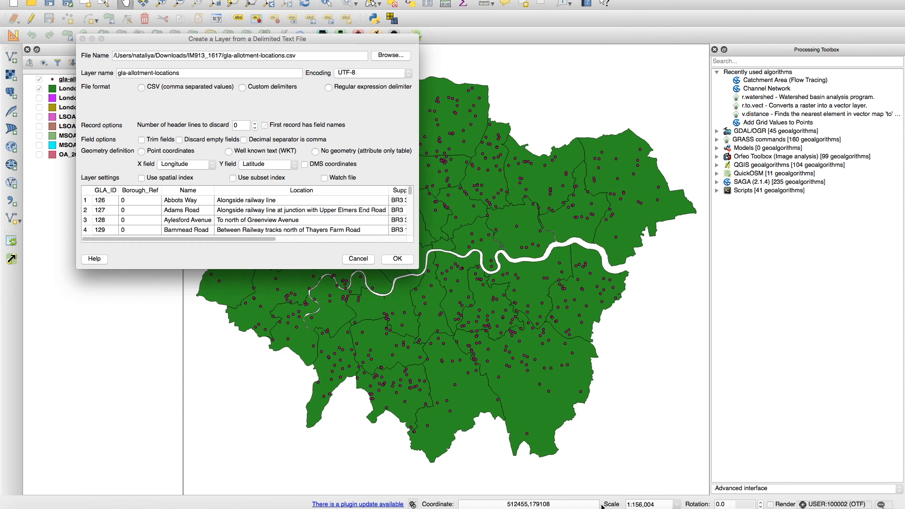
{"action": "left_click", "coordinate": [227, 106]}
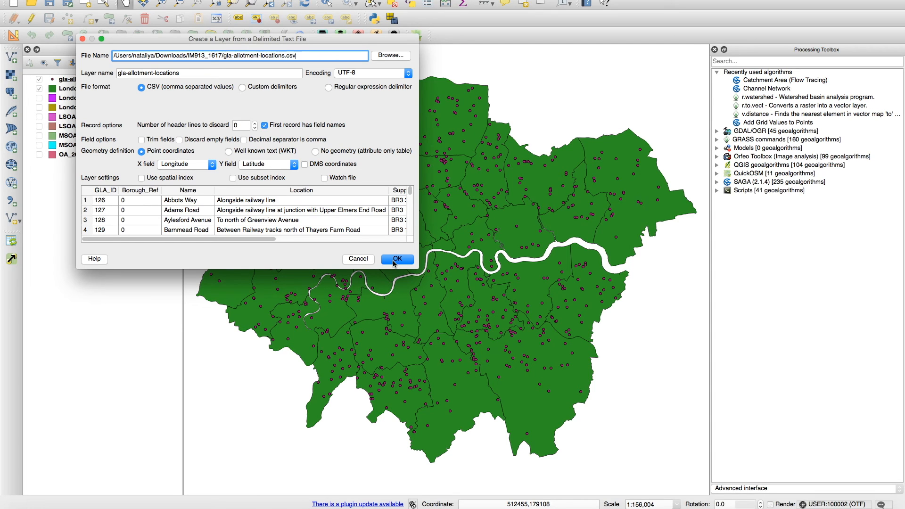
{"action": "left_click_drag", "start_coordinate": [251, 240], "coordinate": [391, 239]}
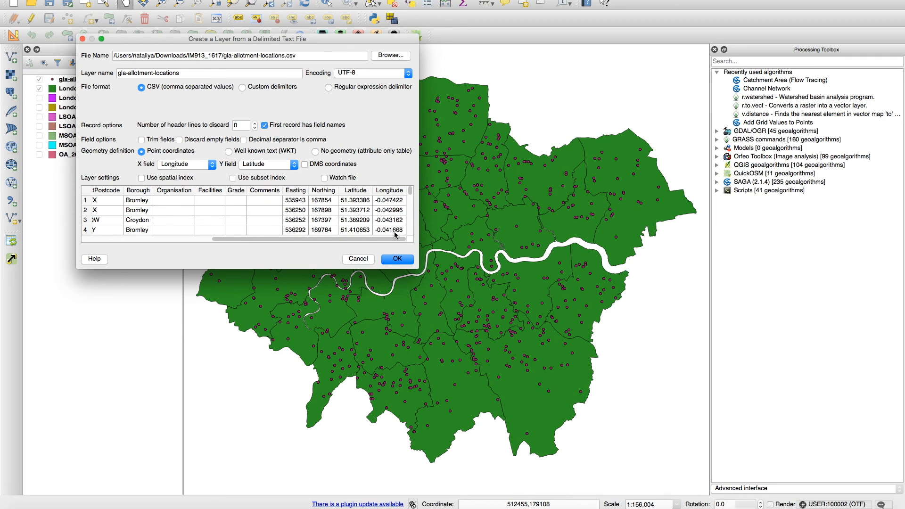
{"action": "left_click", "coordinate": [397, 260]}
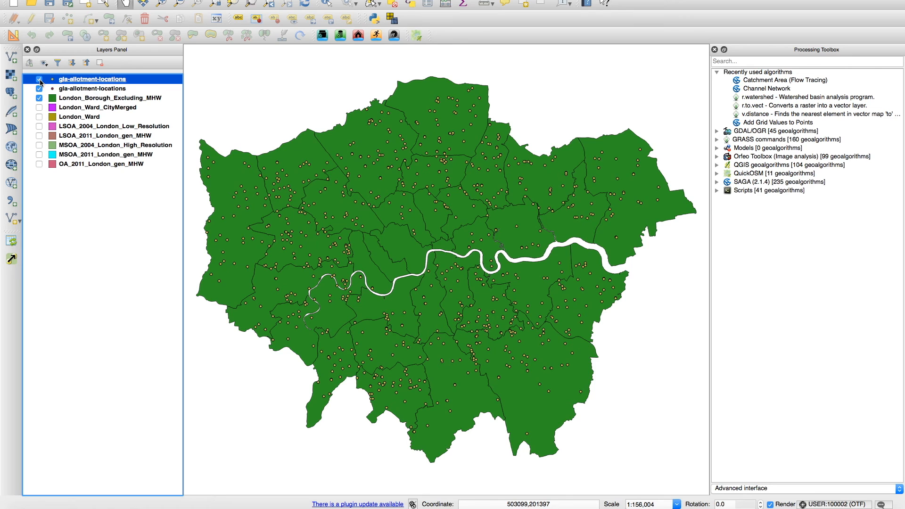
Step: Toggle the CSV-based gla-allotment-locations layer's visibility off and on, and examine its attribute table
{"action": "left_click", "coordinate": [40, 79]}
{"action": "left_click", "coordinate": [40, 79]}
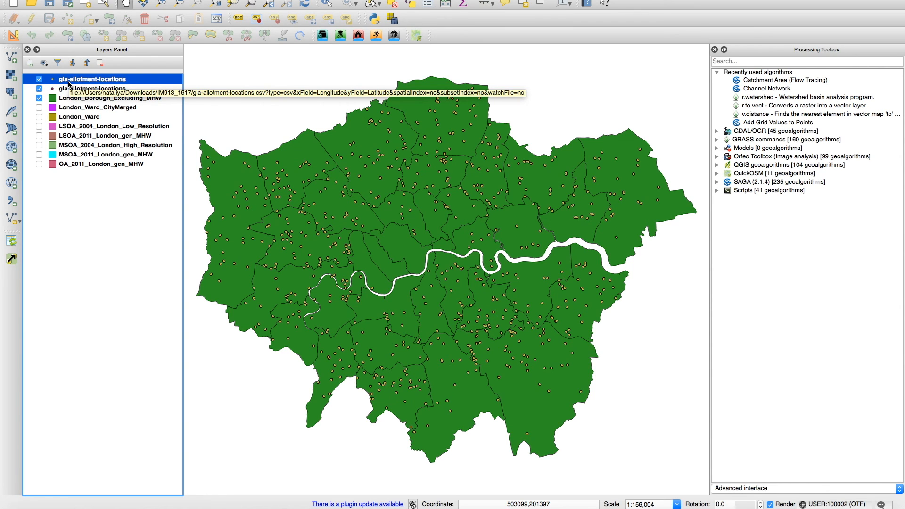
{"action": "right_click", "coordinate": [94, 82]}
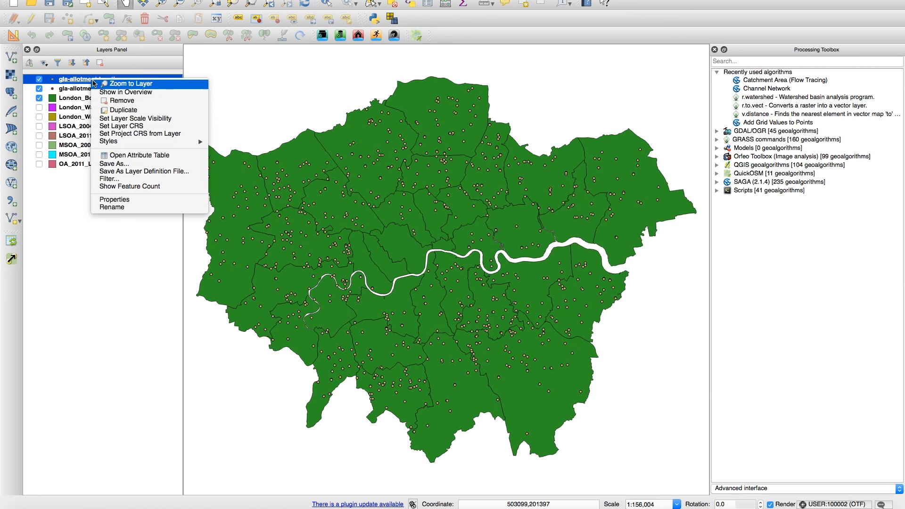
{"action": "left_click", "coordinate": [143, 155]}
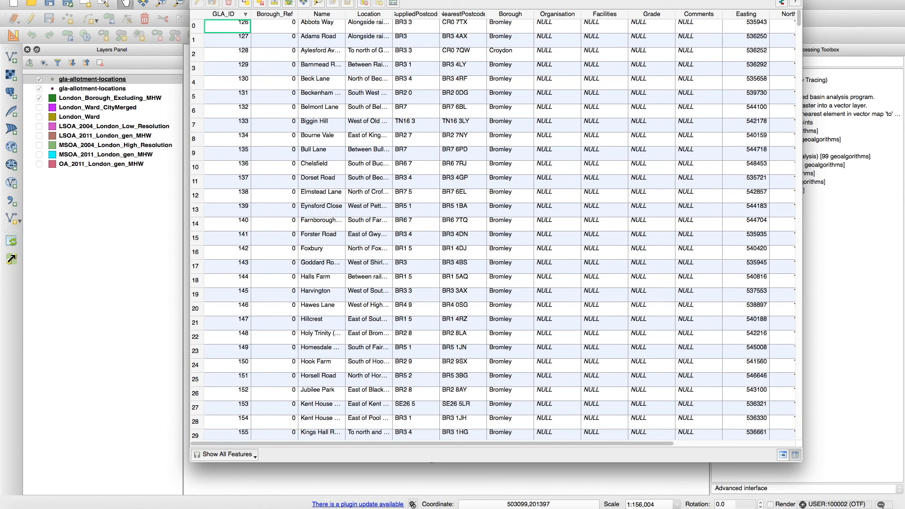
{"action": "key", "text": "super+w"}
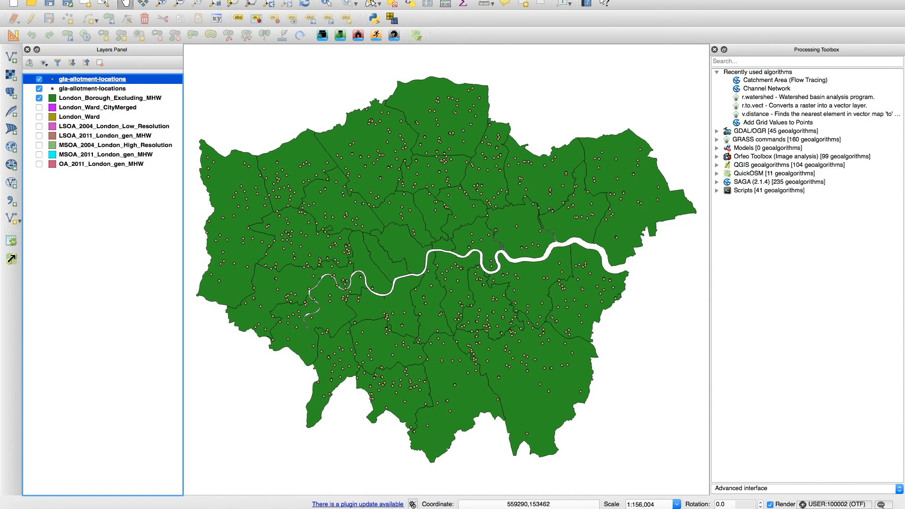
Step: Save the project as mymap1.qgs in the wk4 folder, replacing the existing file
{"action": "left_click", "coordinate": [61, 0]}
{"action": "left_click", "coordinate": [91, 42]}
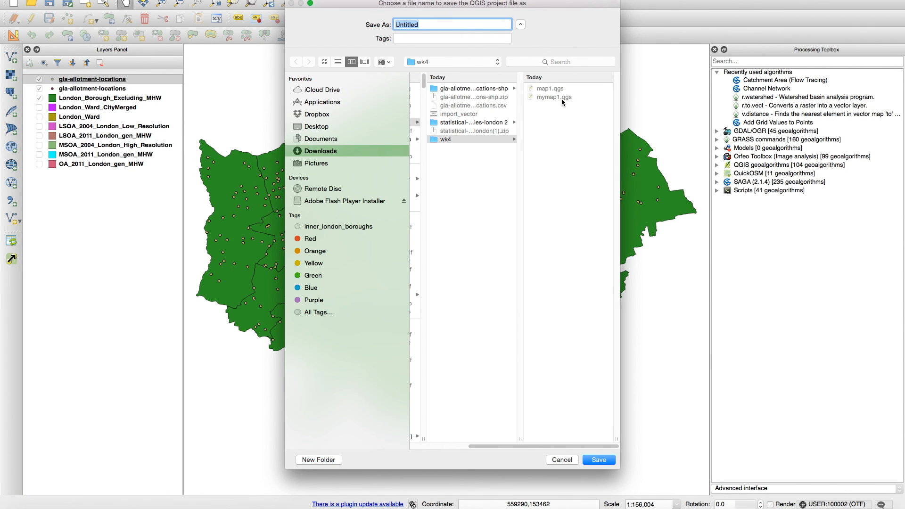
{"action": "left_click", "coordinate": [545, 97]}
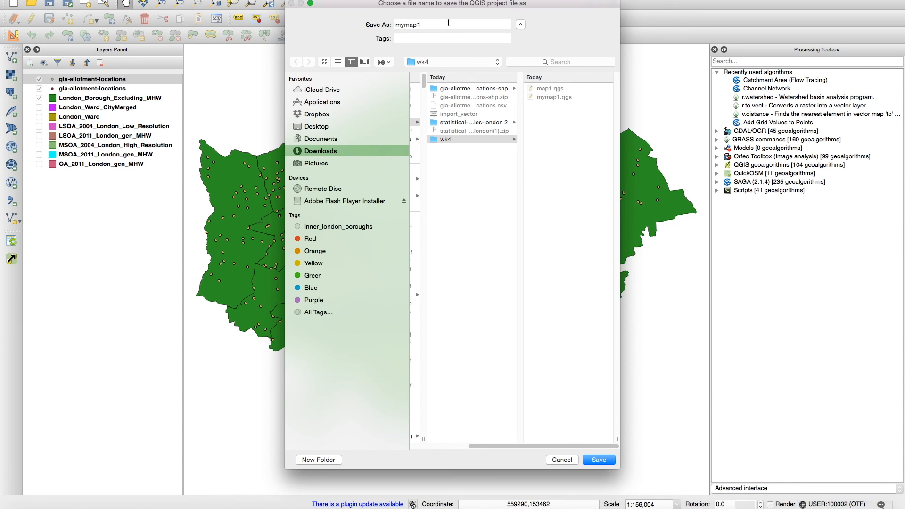
{"action": "left_click", "coordinate": [599, 460]}
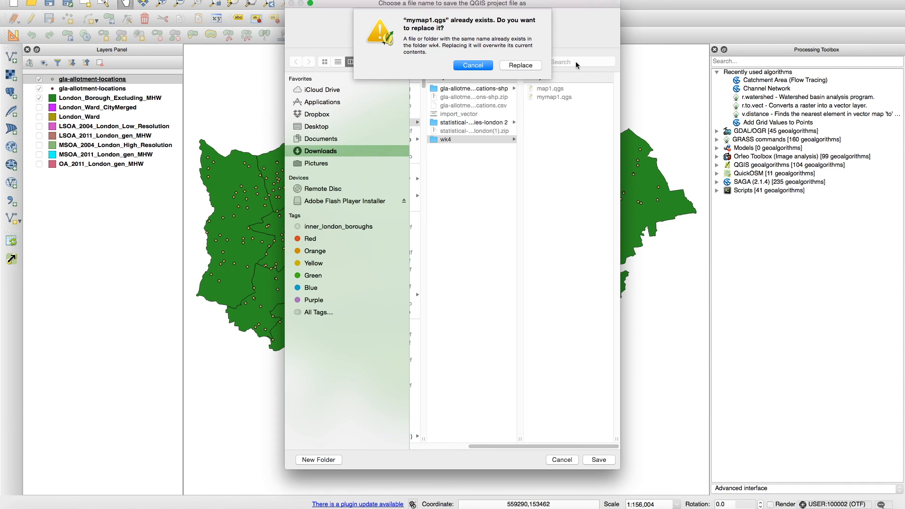
{"action": "left_click", "coordinate": [533, 66]}
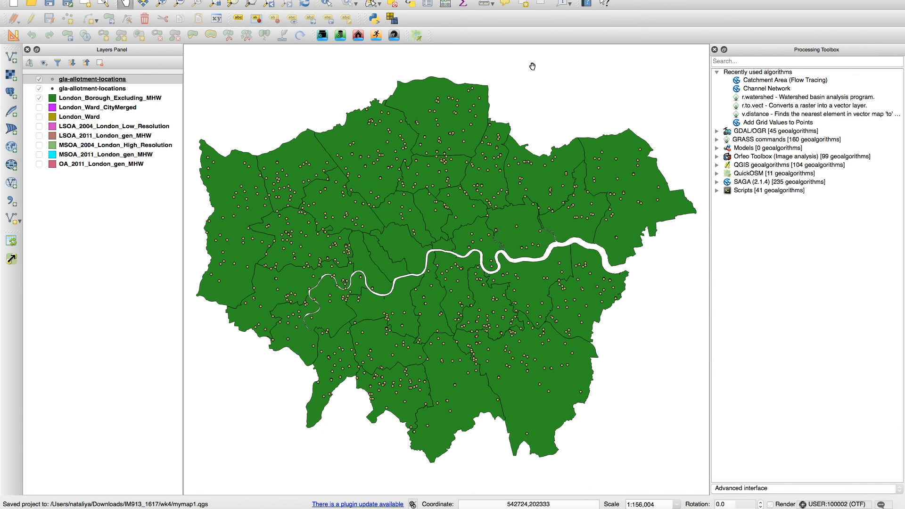